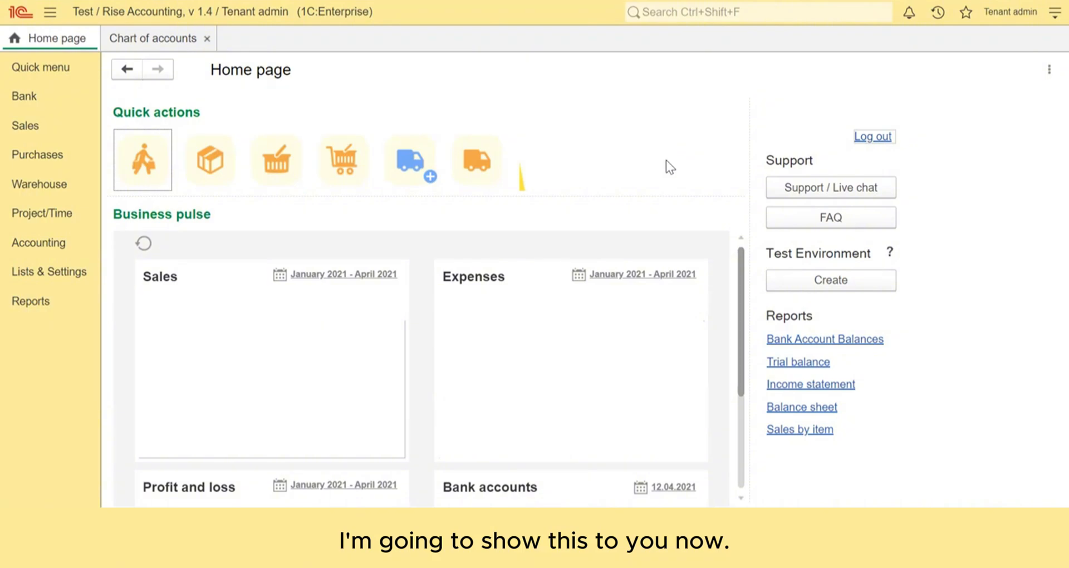
Step: Switch to the Excel workbook Copy of GL Account.xlsx and examine the client's financial categories, account numbers, subaccounts and tax columns on Sheet1
mouse_move(639, 523)
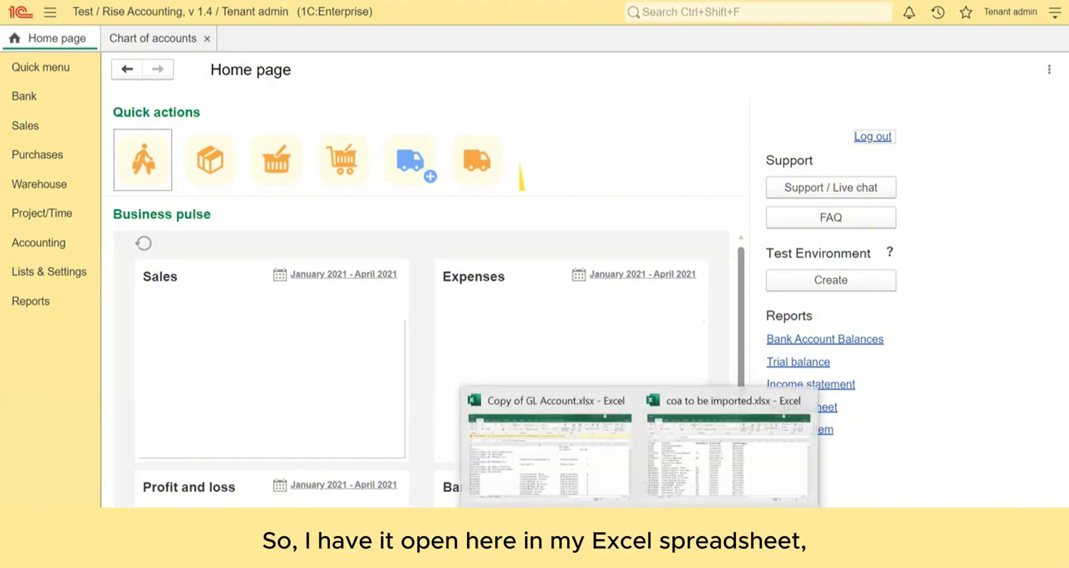
click(567, 435)
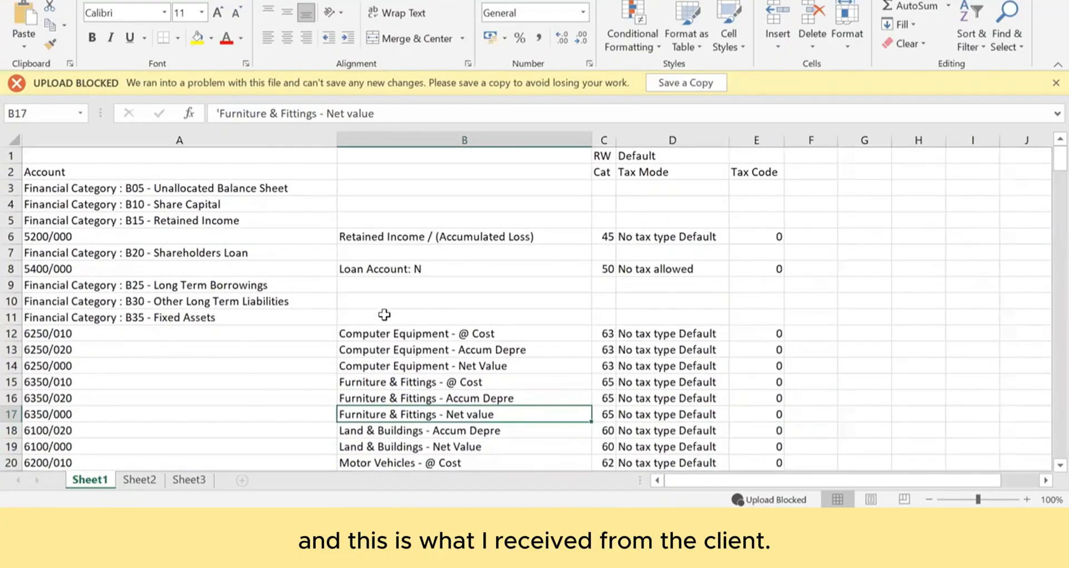
click(69, 189)
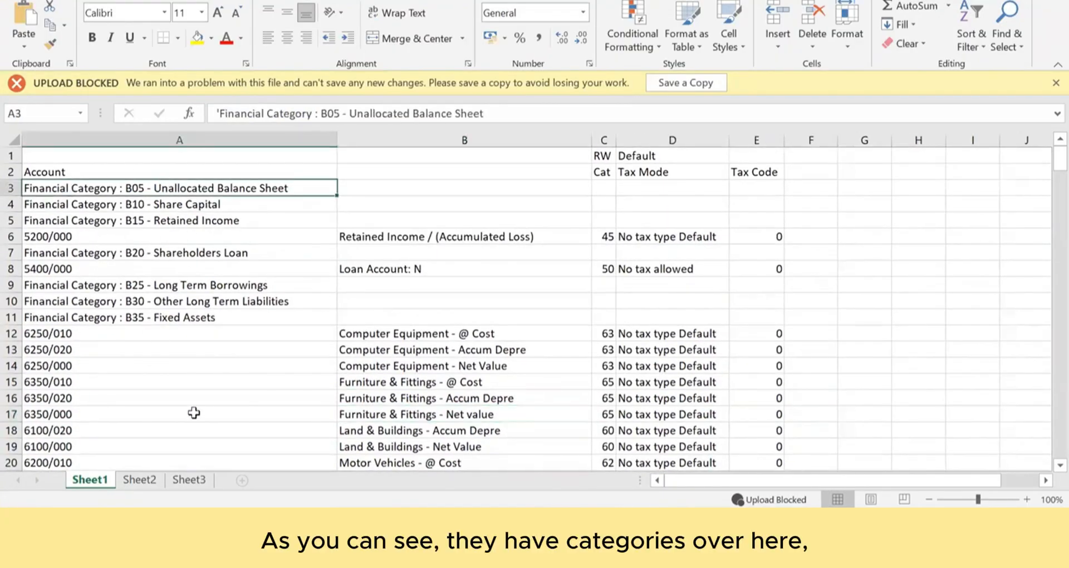
scroll(250, 401, down, 1)
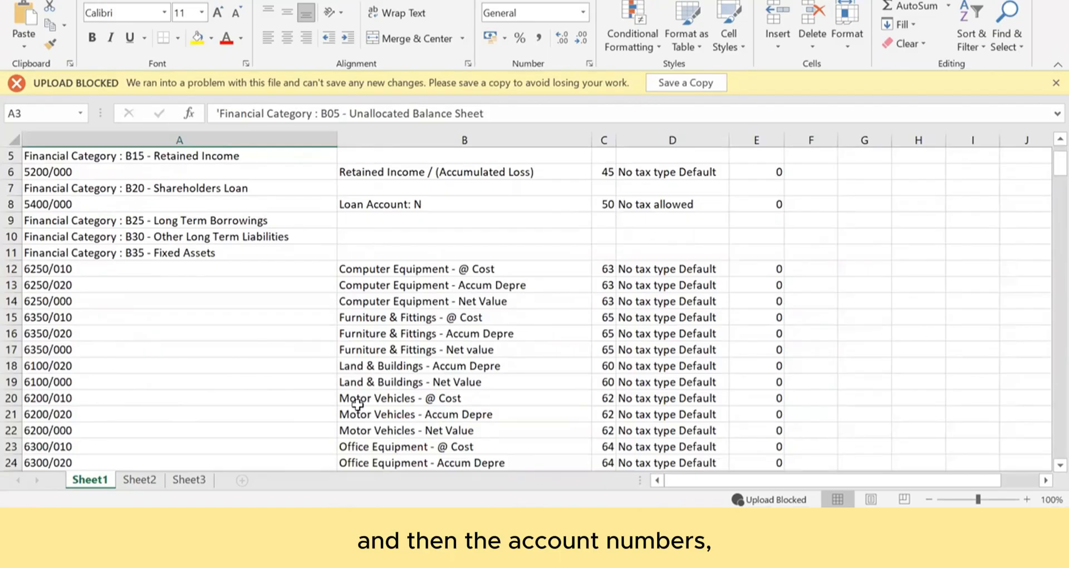
scroll(390, 295, up, 2)
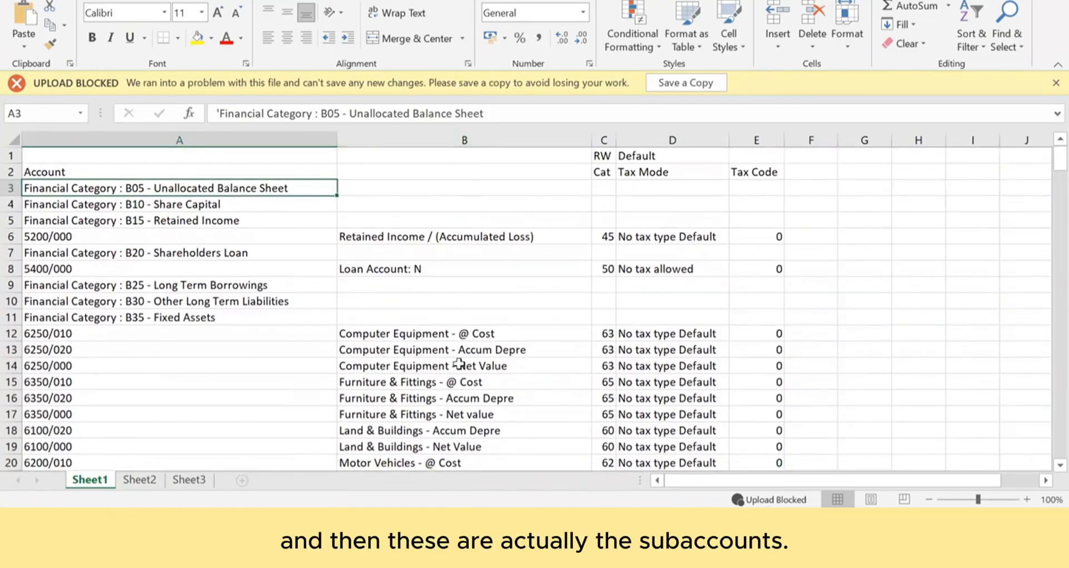
scroll(443, 367, down, 2)
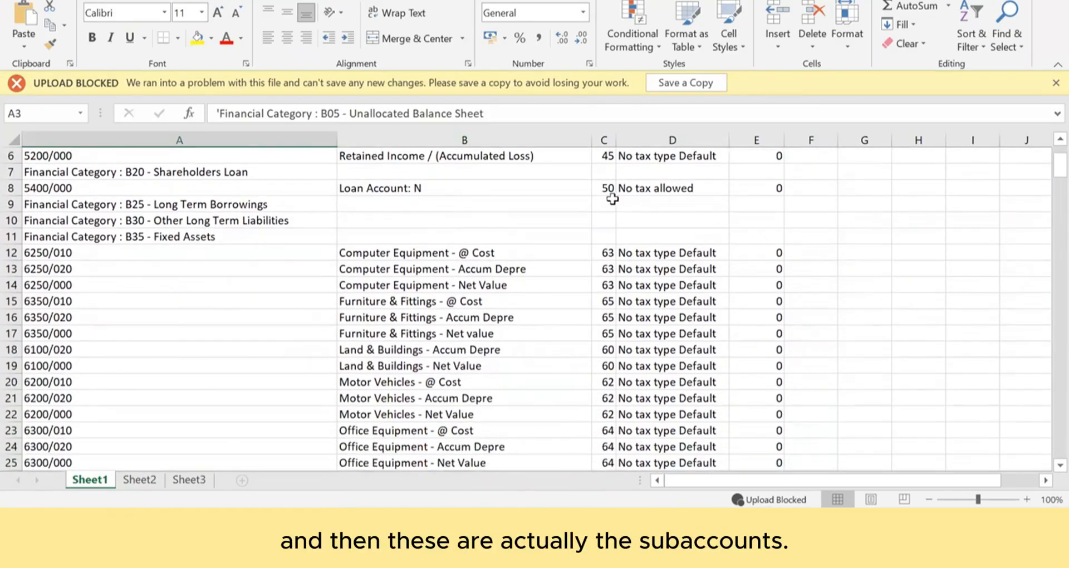
scroll(613, 199, up, 2)
scroll(602, 390, down, 7)
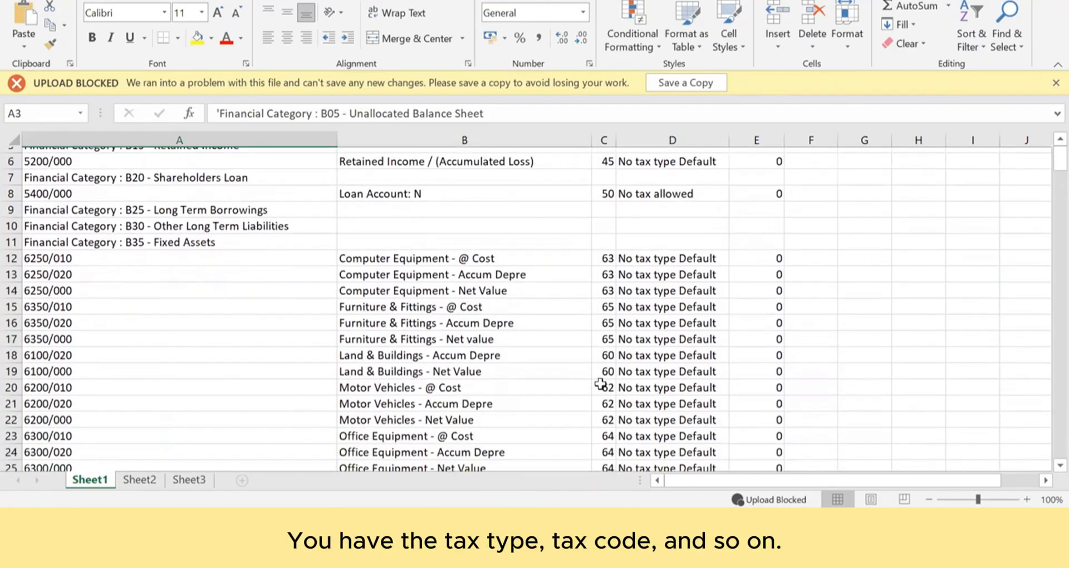
scroll(600, 383, down, 10)
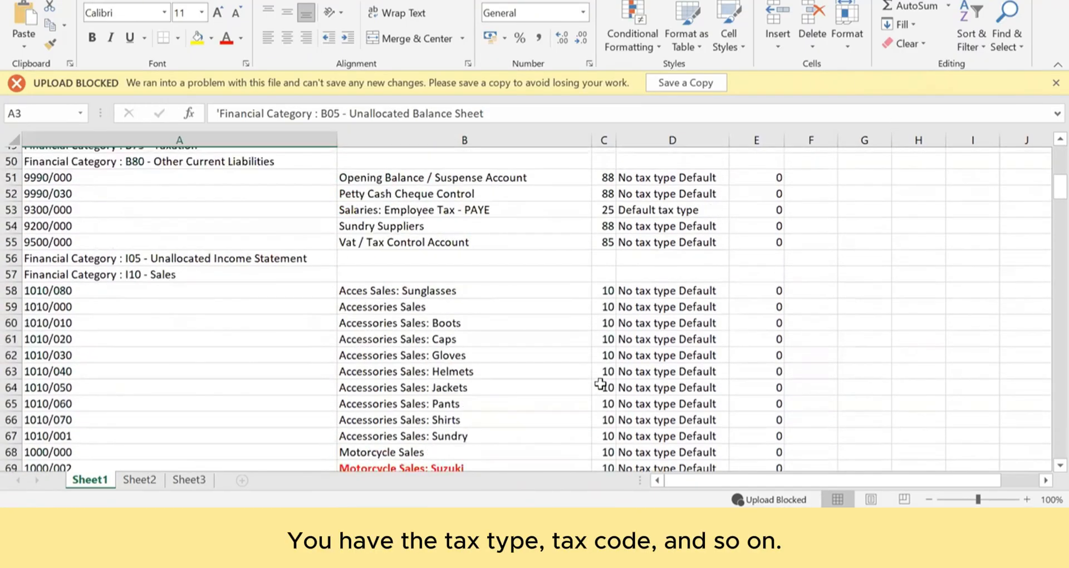
scroll(600, 384, down, 7)
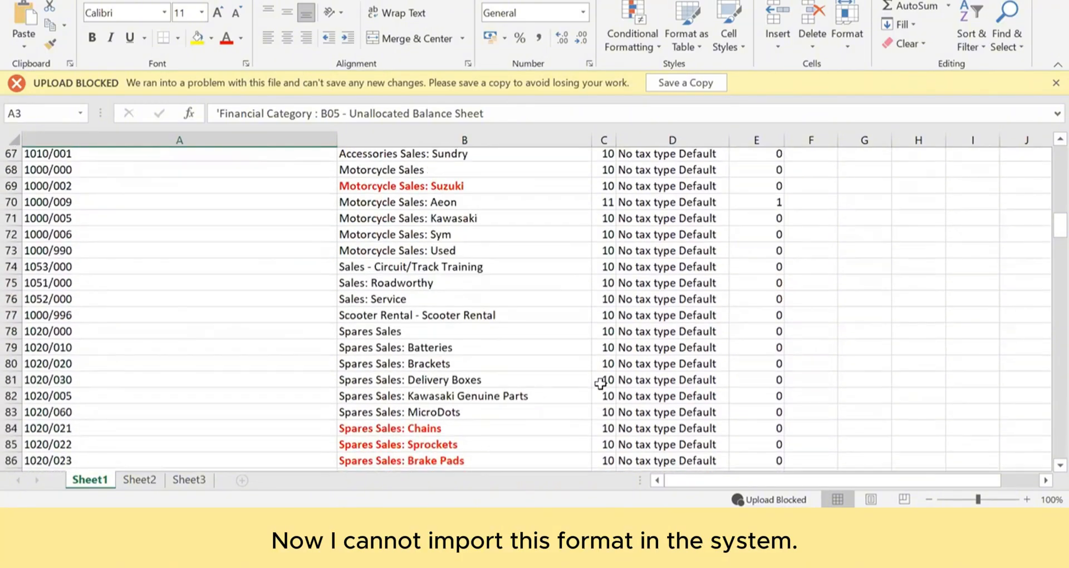
scroll(600, 383, down, 19)
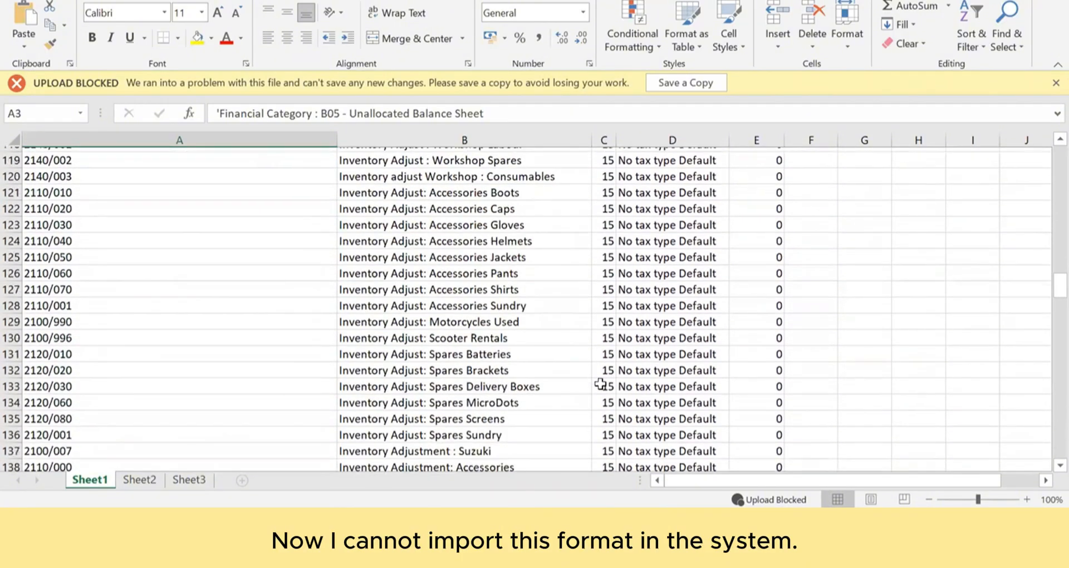
scroll(600, 383, down, 6)
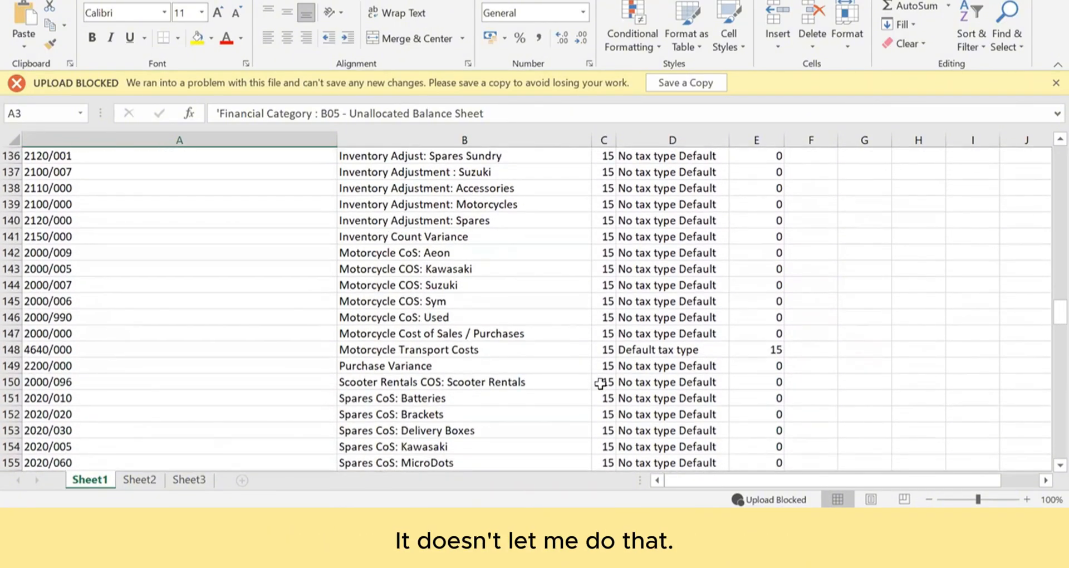
scroll(600, 383, up, 20)
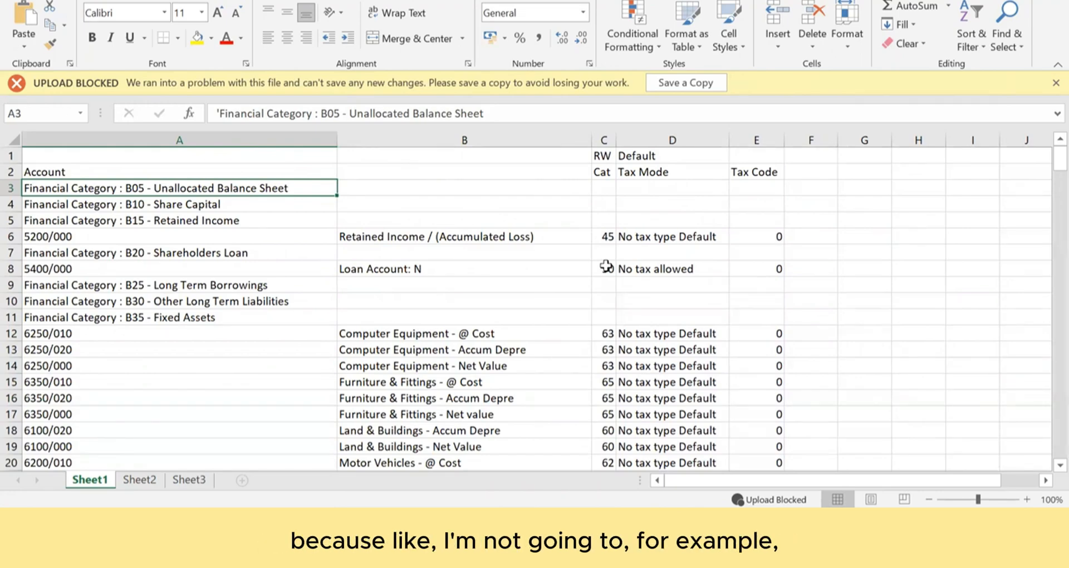
click(197, 322)
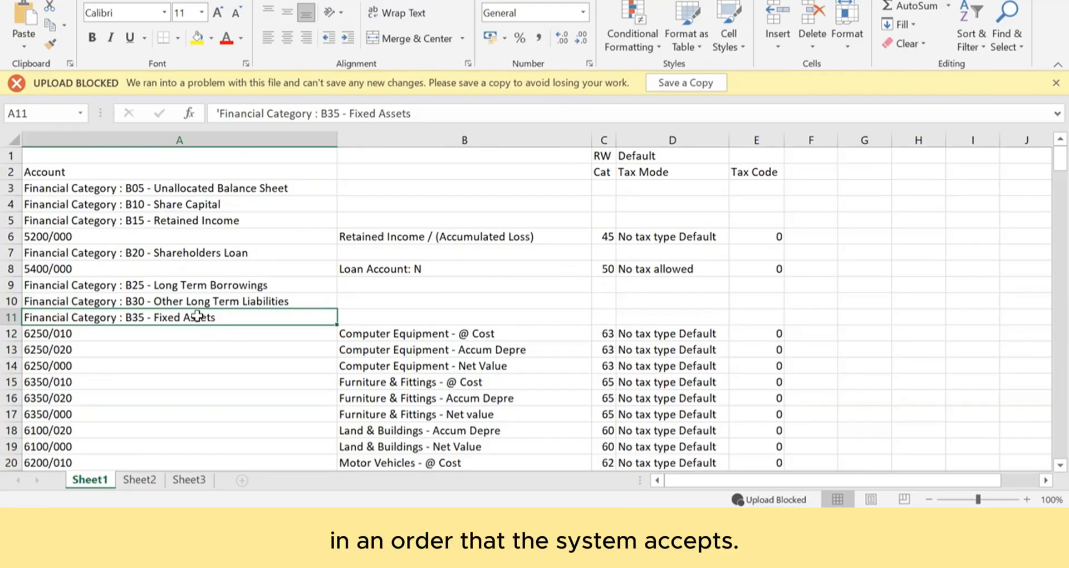
Step: Switch to the workbook coa to be imported.xlsx and make the entire header row bold
click(640, 522)
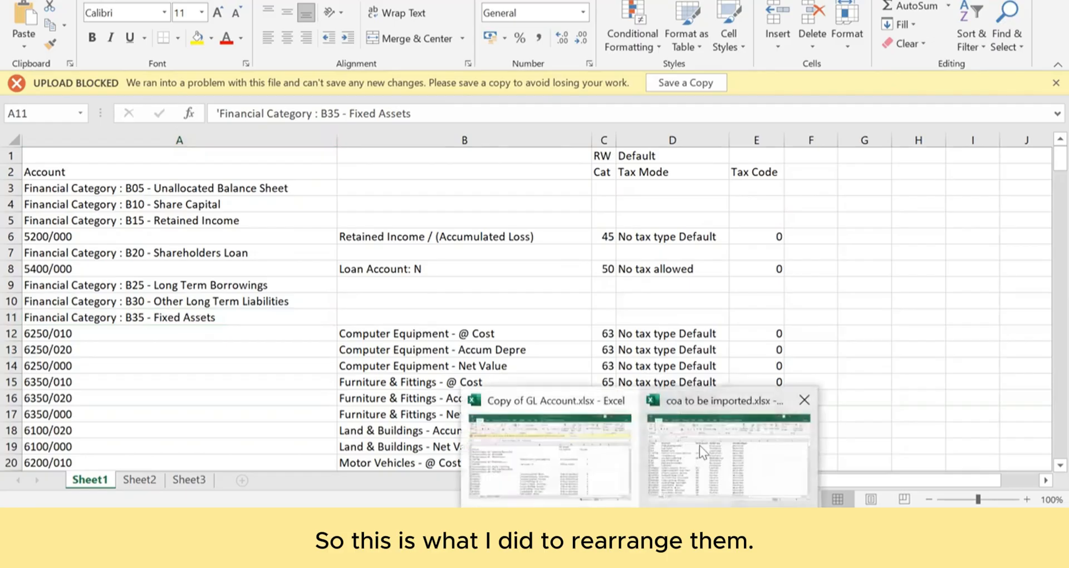
click(703, 451)
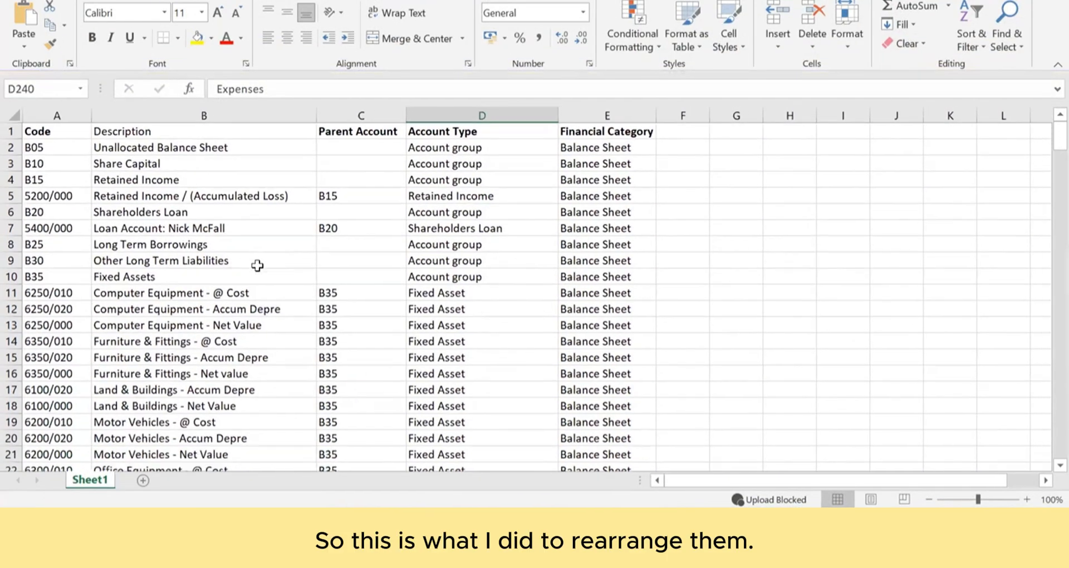
click(11, 131)
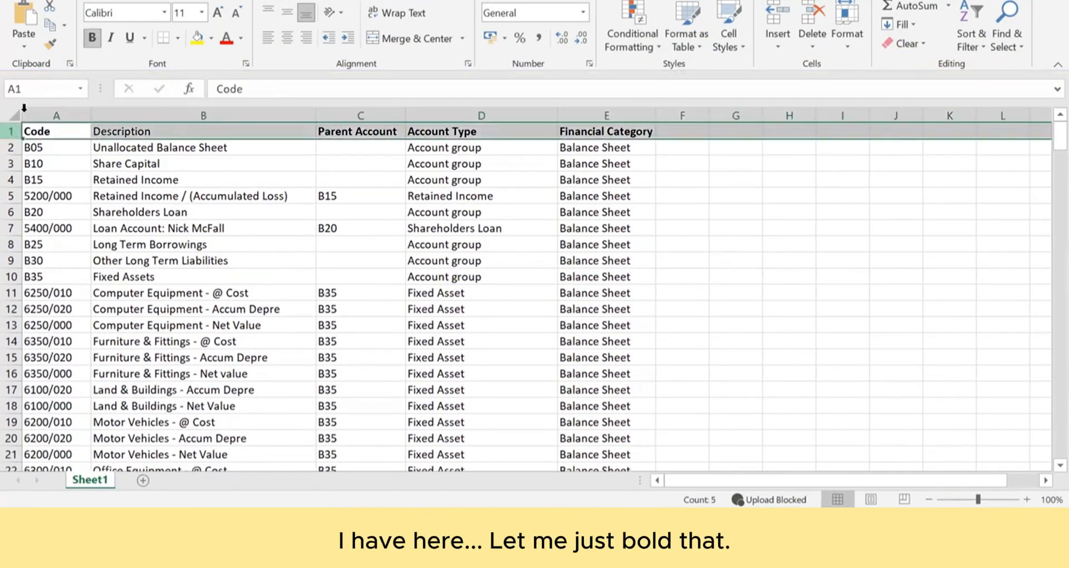
click(90, 41)
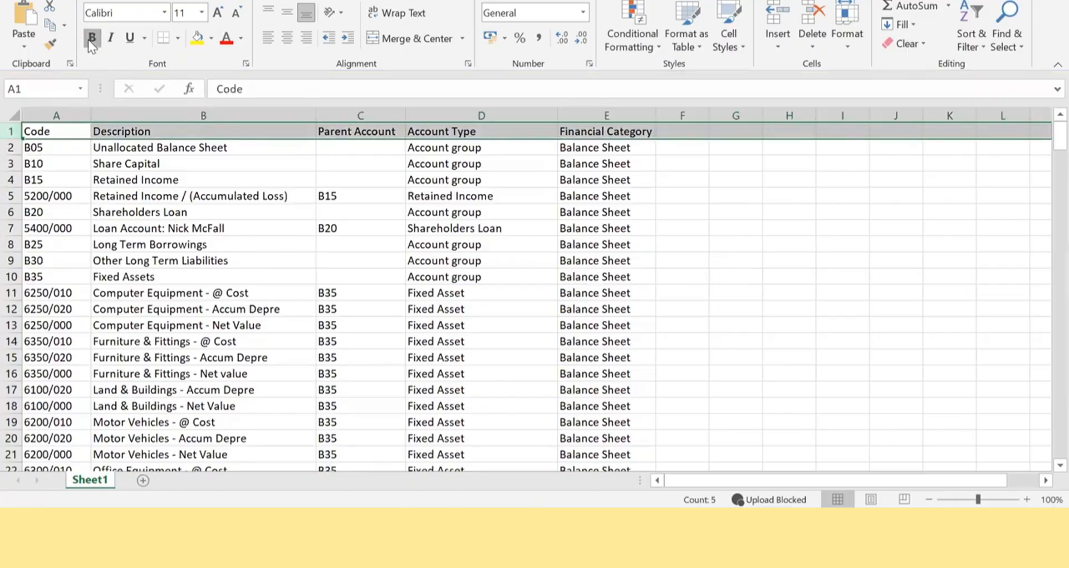
click(88, 39)
click(108, 228)
Step: Review the Code, Description, Parent Account, Account Type and Financial Category columns of the rearranged list, down to the fixed assets
click(69, 138)
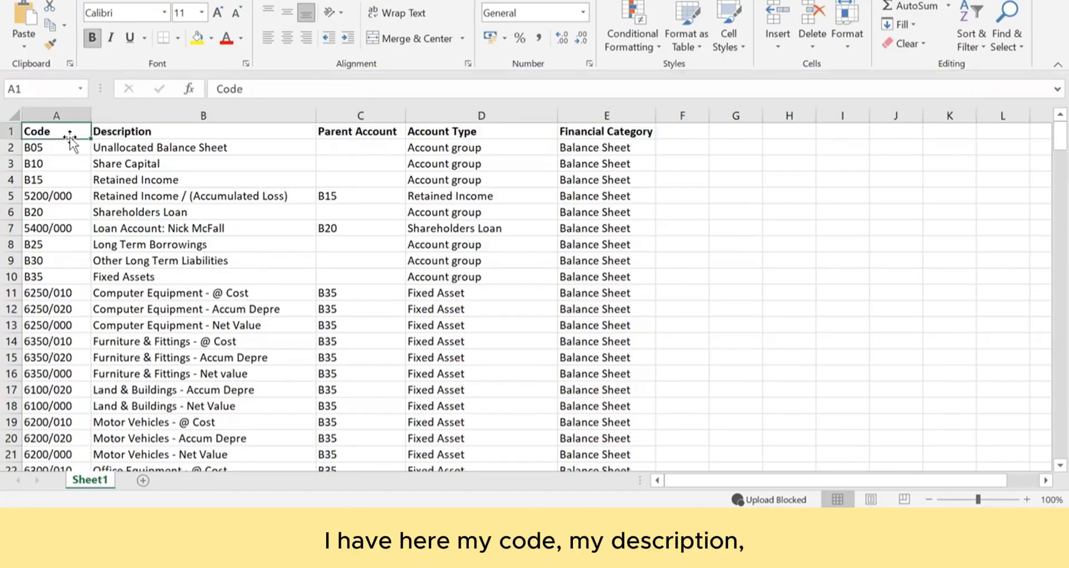
click(147, 132)
click(343, 130)
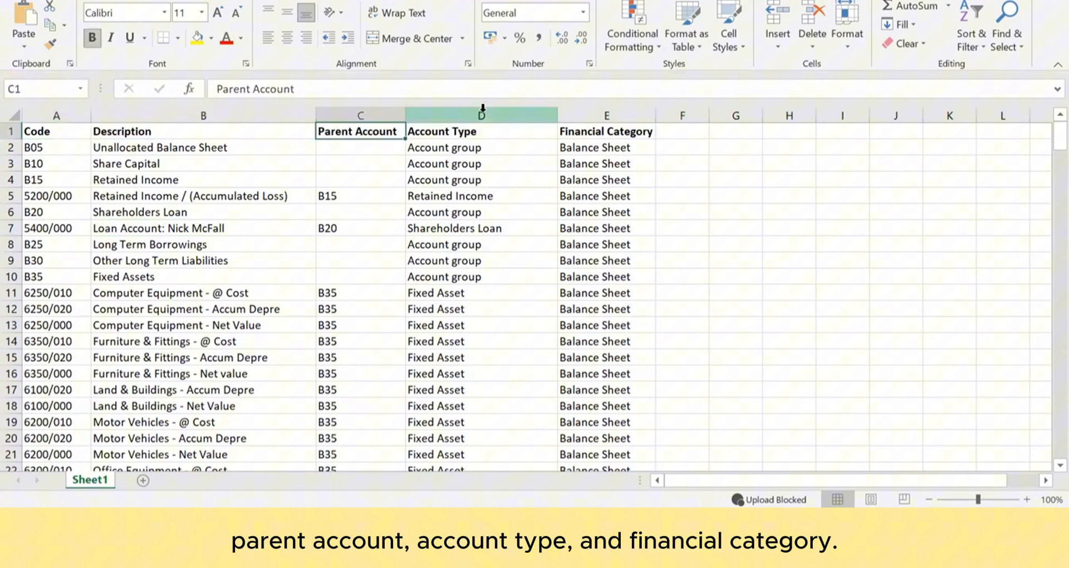
click(489, 146)
click(586, 144)
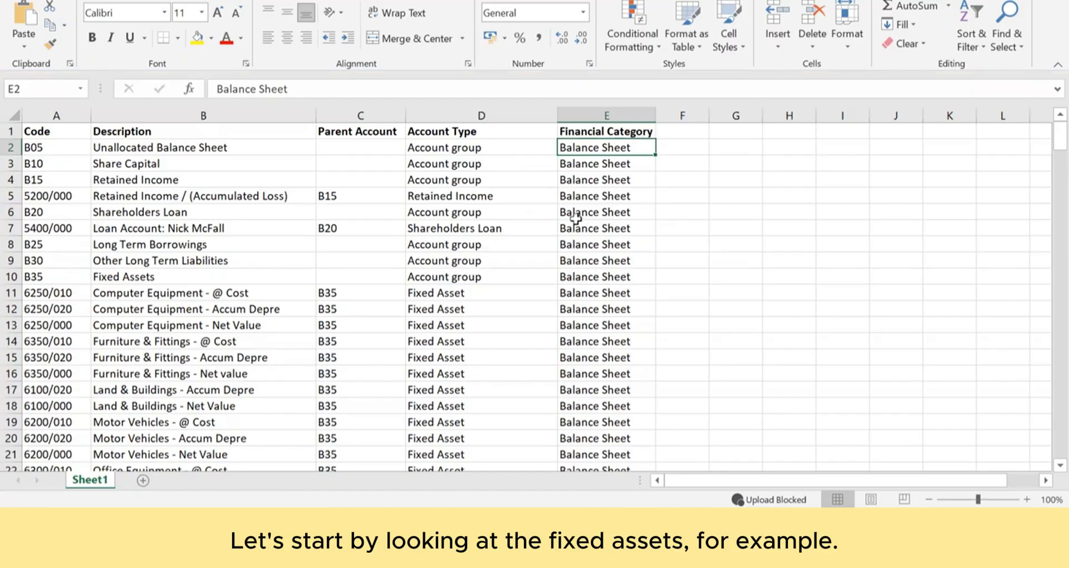
scroll(785, 286, down, 2)
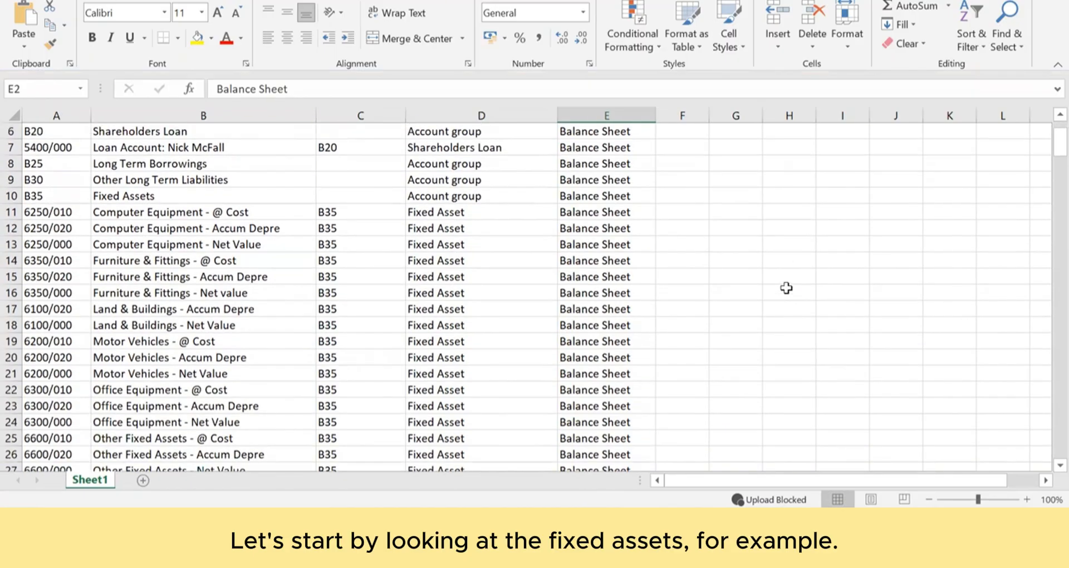
Step: Return to Copy of GL Account.xlsx and select the account numbers and names under category B35 - Fixed Assets, A12:B28
click(646, 501)
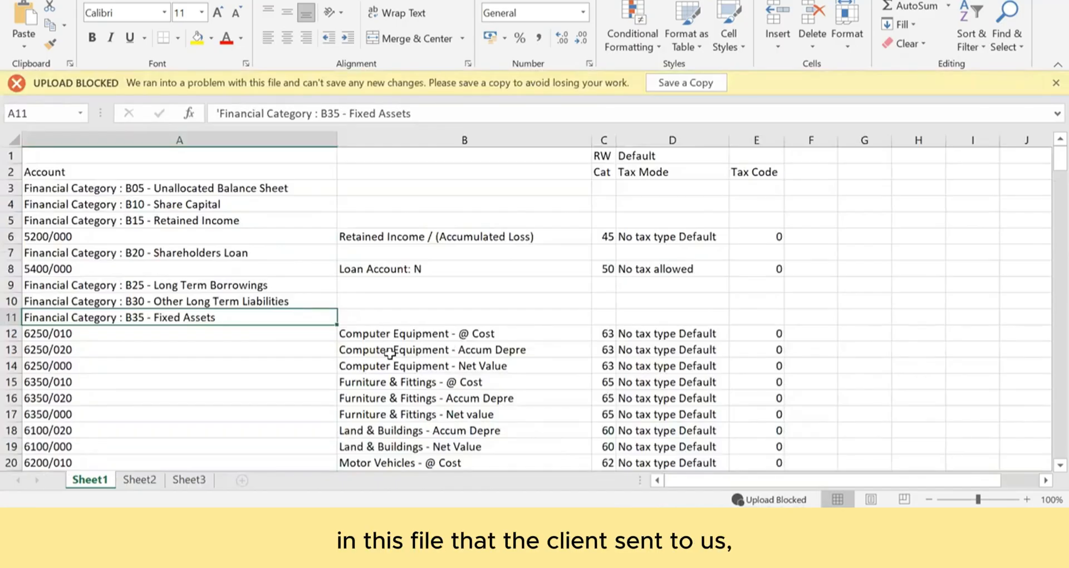
scroll(397, 369, up, 1)
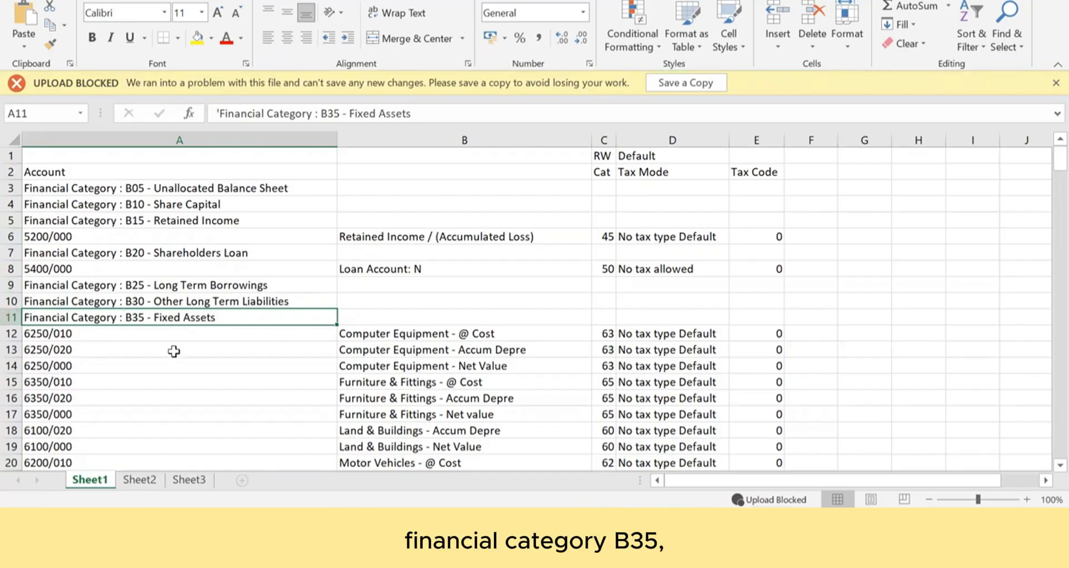
scroll(167, 251, down, 3)
click(152, 202)
drag(151, 202, 357, 462)
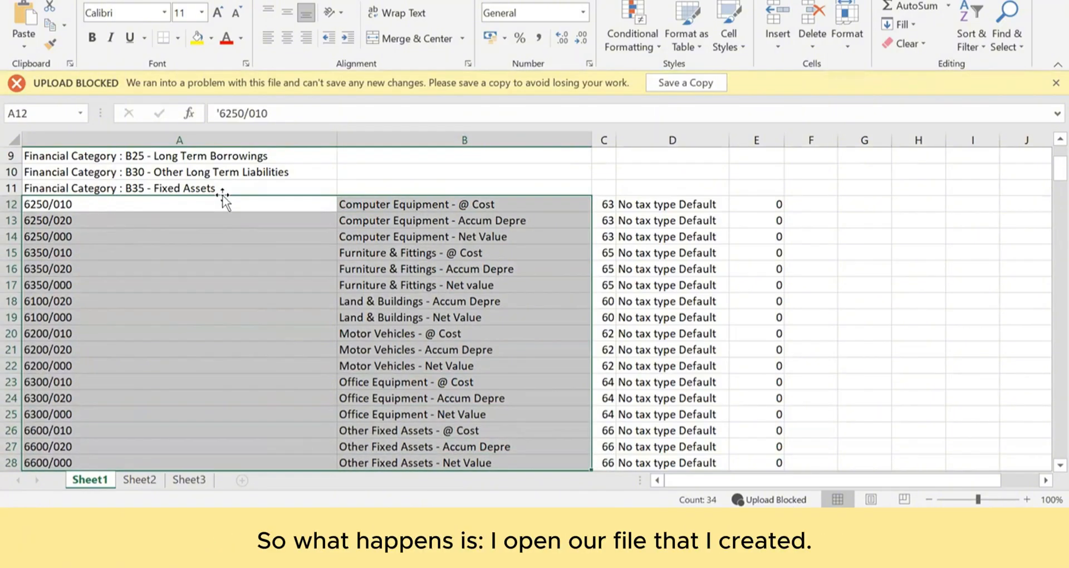
Step: In coa to be imported.xlsx, inspect the code, description, account type and financial category of the B35 Fixed Assets group row
mouse_move(646, 560)
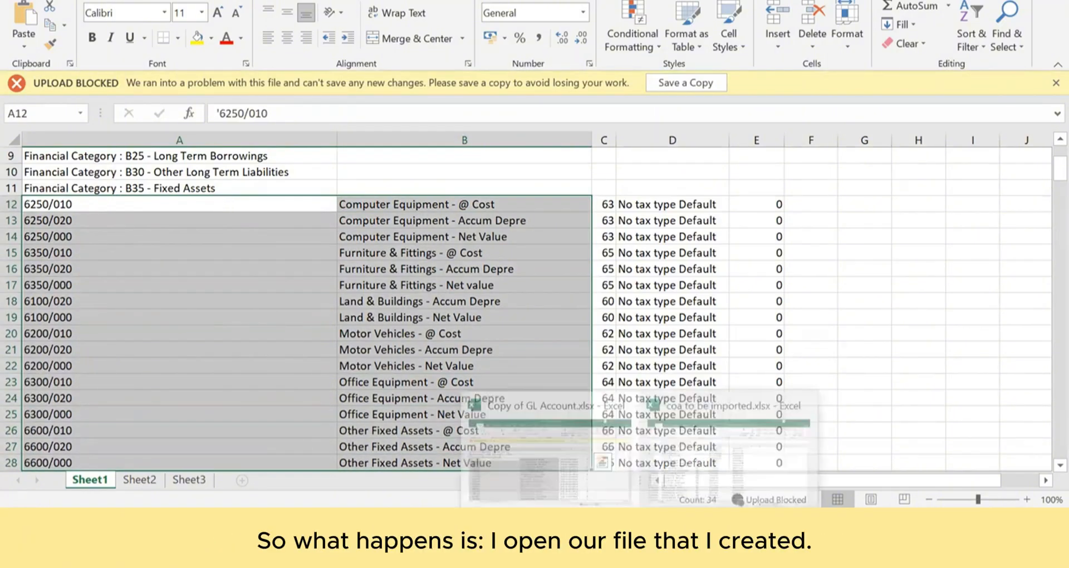
click(779, 429)
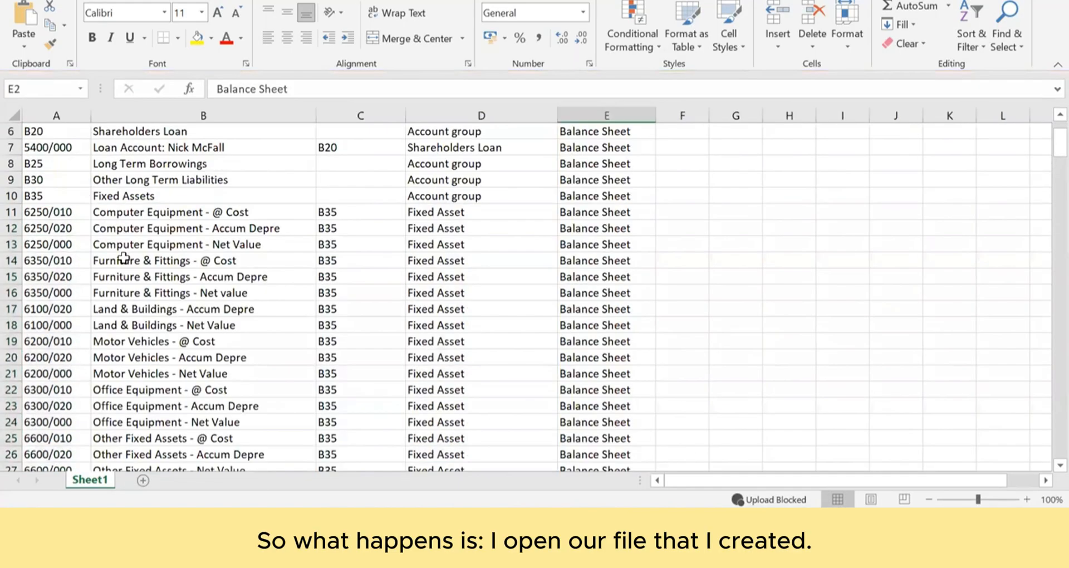
click(68, 198)
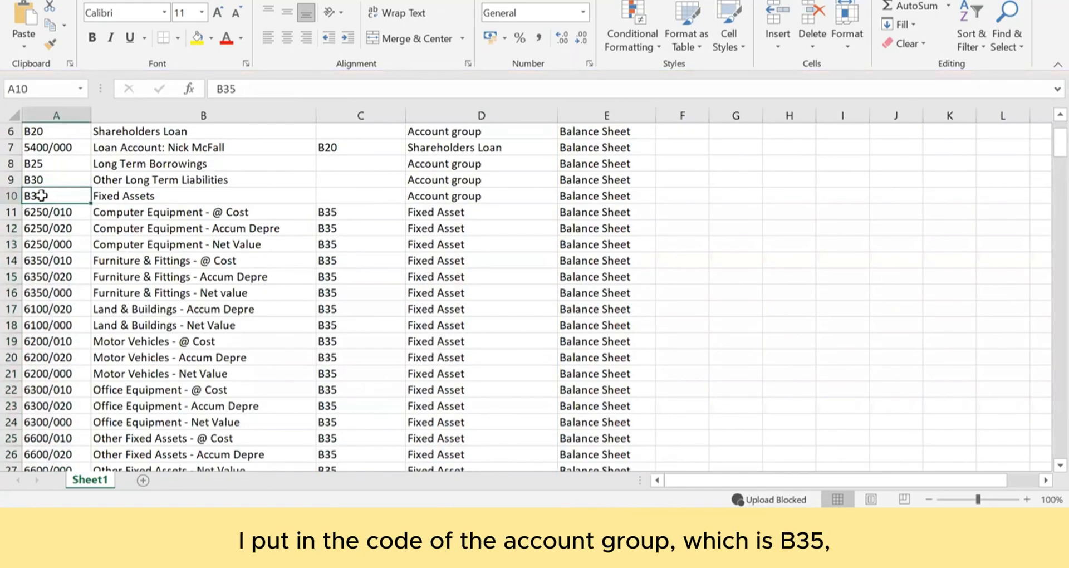
click(134, 199)
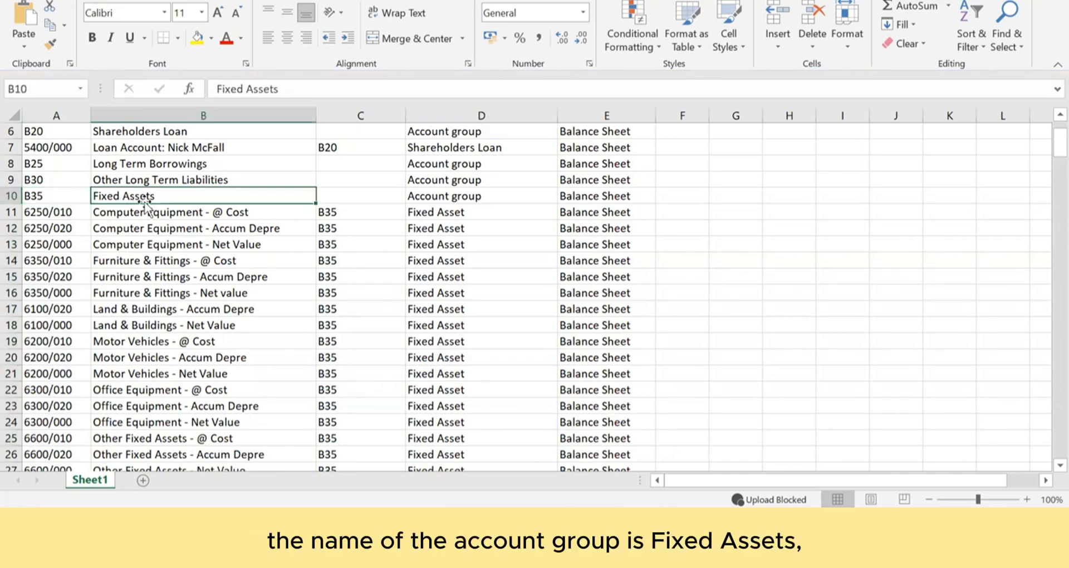
click(435, 198)
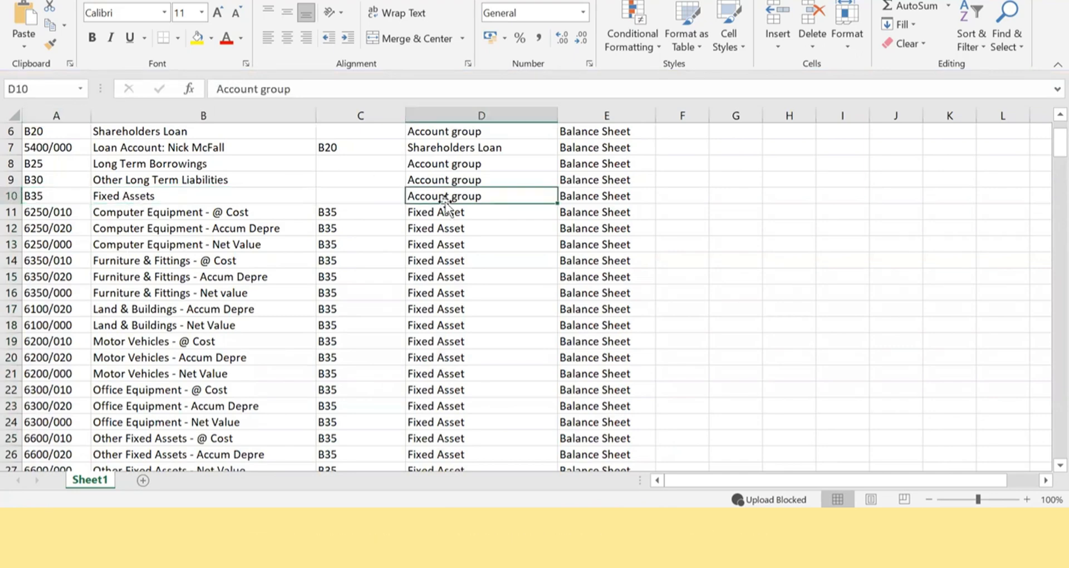
scroll(429, 255, up, 2)
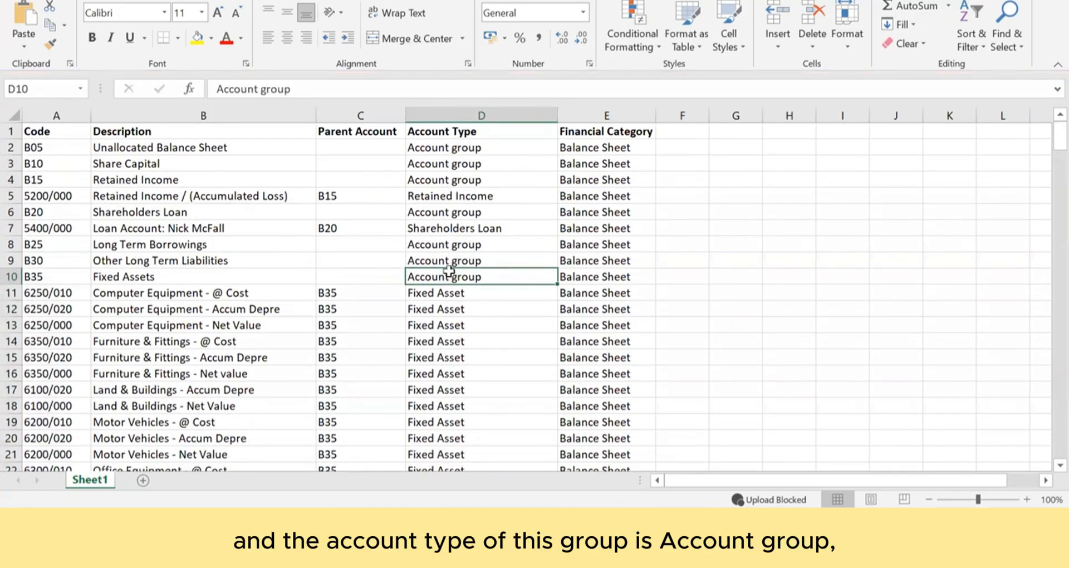
click(616, 276)
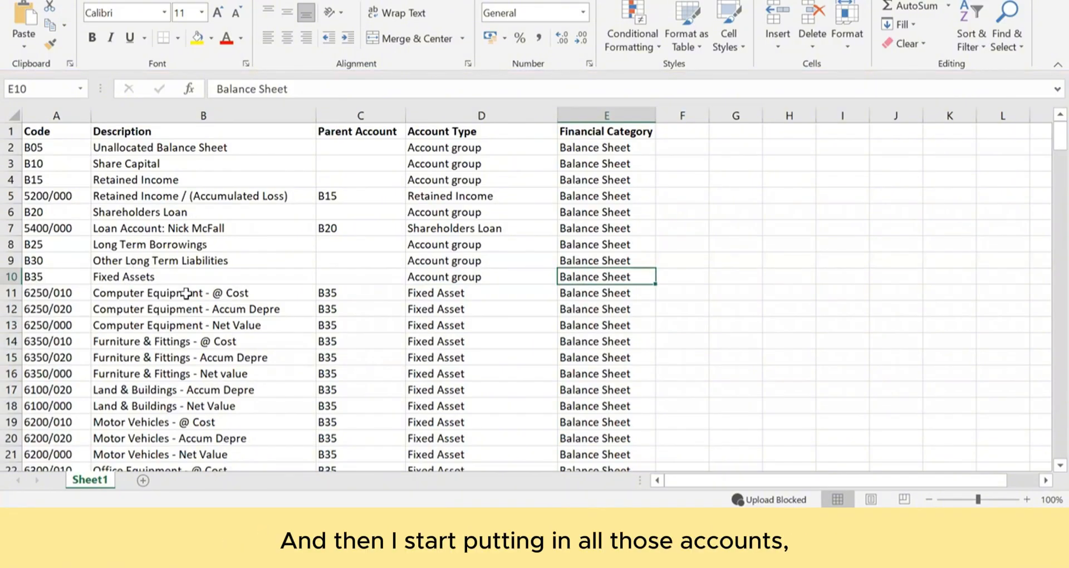
Step: Select the codes and descriptions of the fixed asset subaccounts, A11:B27, and compare them with the selection in Copy of GL Account.xlsx
scroll(186, 294, down, 2)
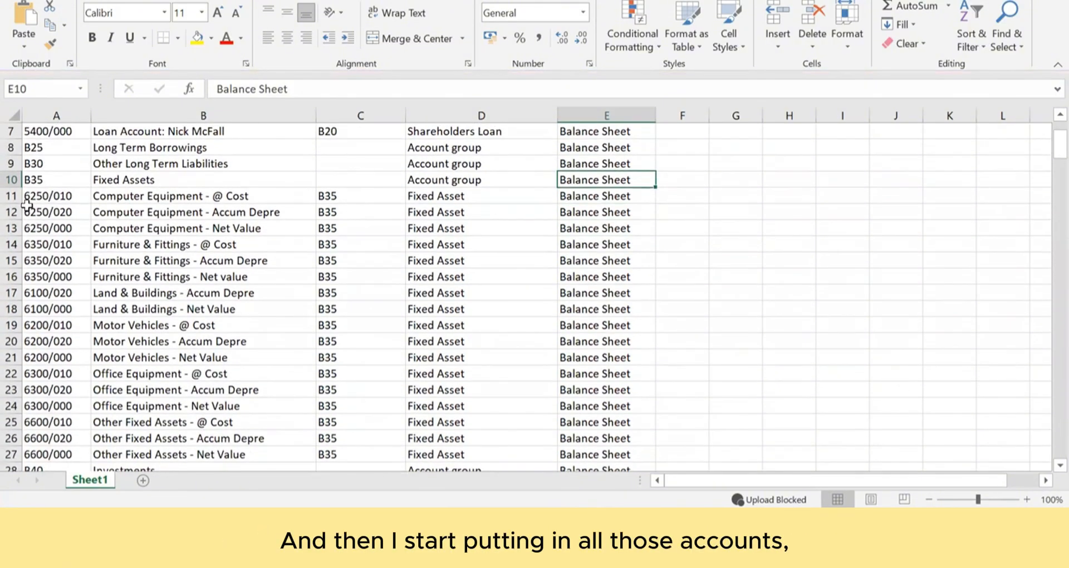
click(29, 197)
drag(109, 199, 179, 454)
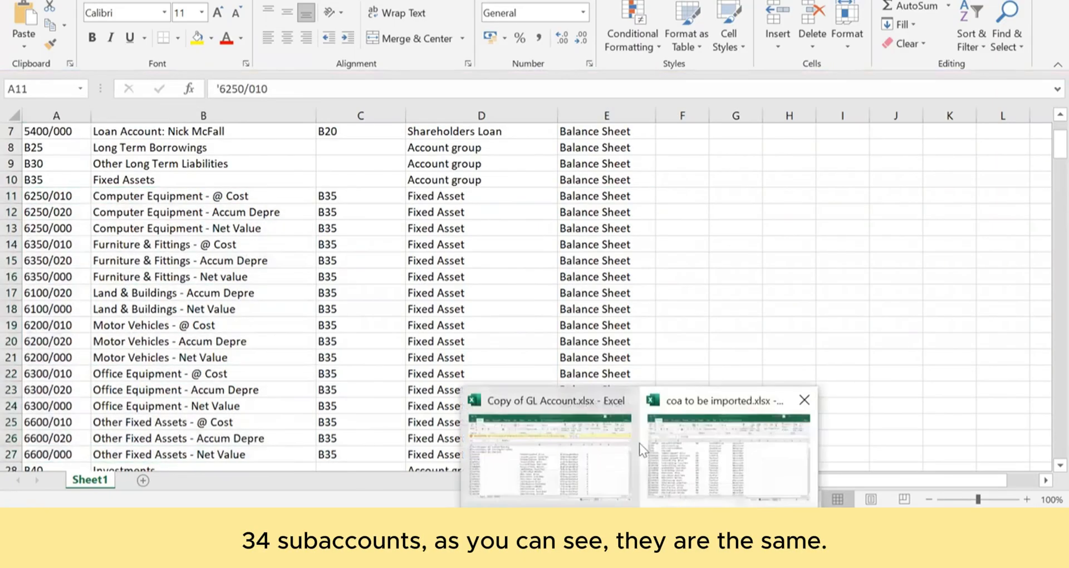
click(768, 445)
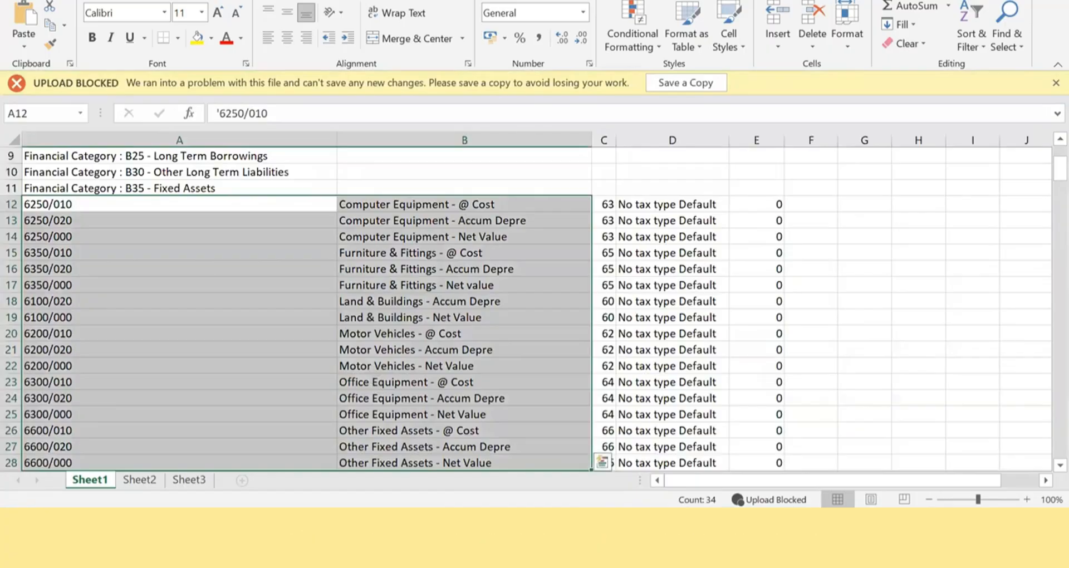
click(701, 417)
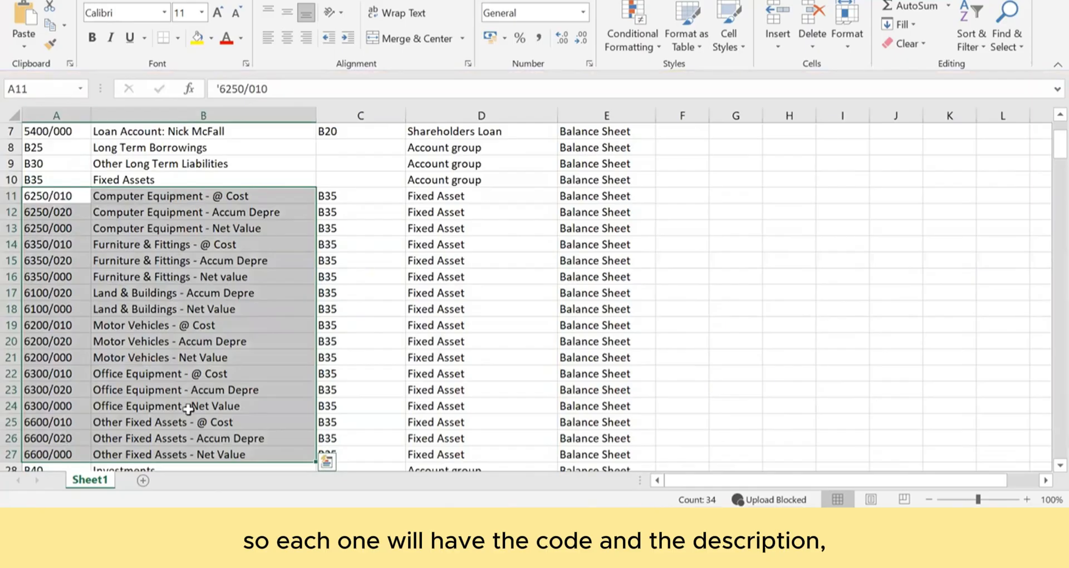
Step: Inspect the parent account B35, the account type Fixed Asset and the financial category Balance Sheet of the fixed asset subaccounts
drag(342, 197, 352, 451)
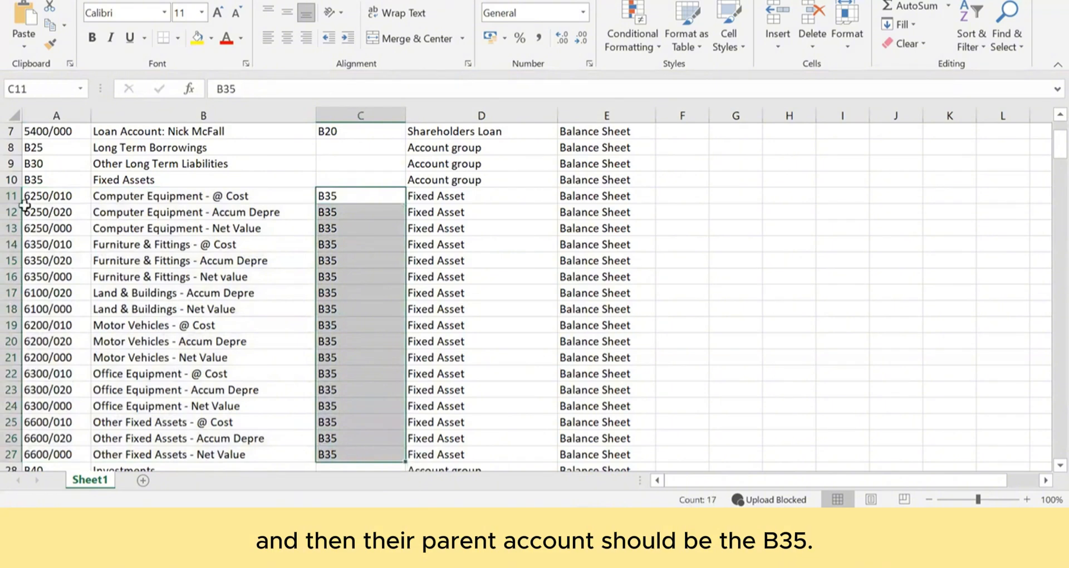
drag(467, 205, 469, 423)
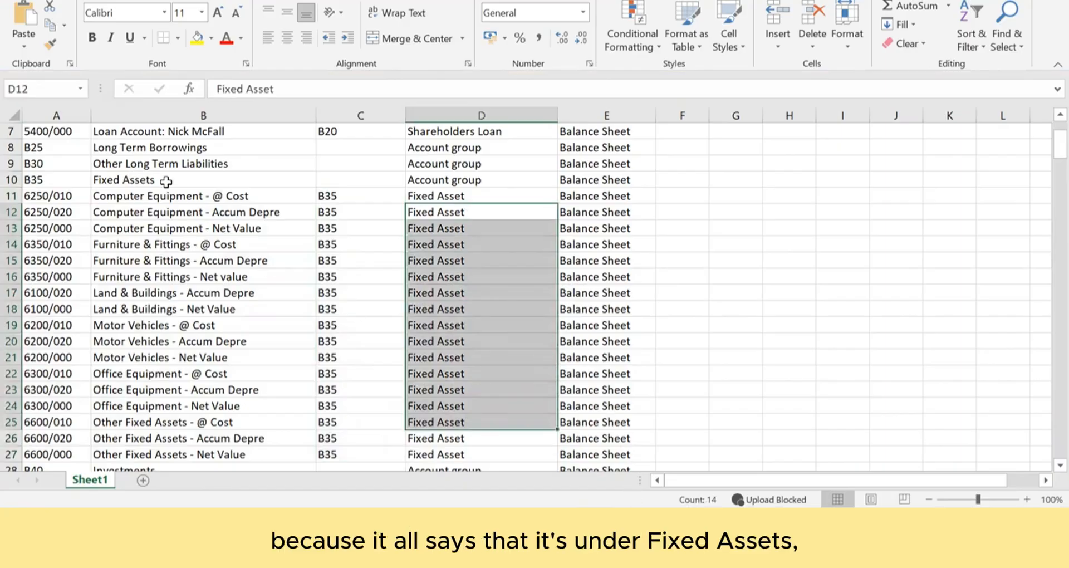
click(616, 261)
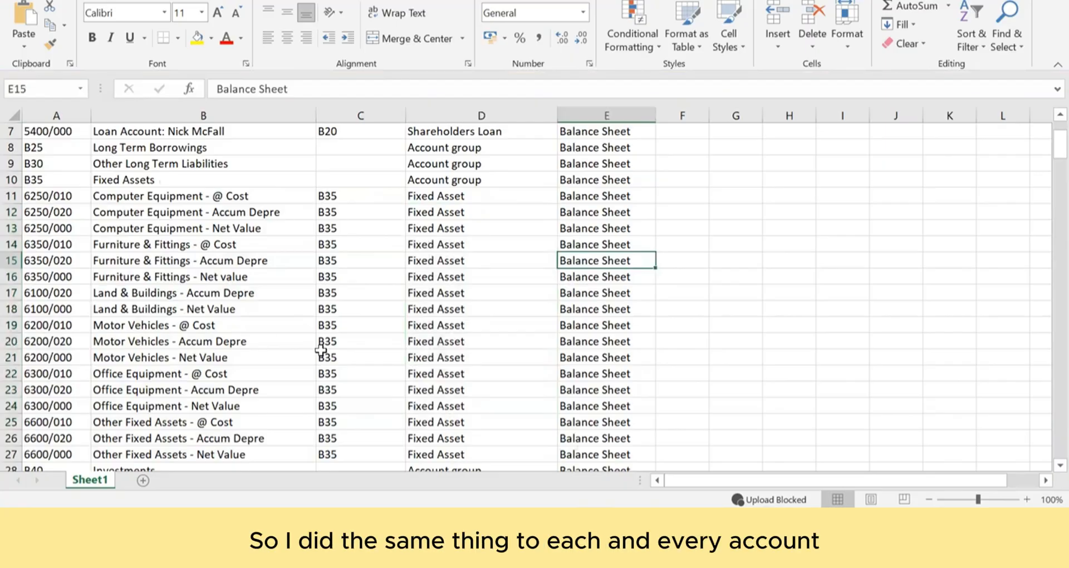
Step: Review the remaining balance sheet groups and the income statement sales accounts, and return to the list's header row
scroll(320, 351, down, 4)
scroll(320, 349, down, 9)
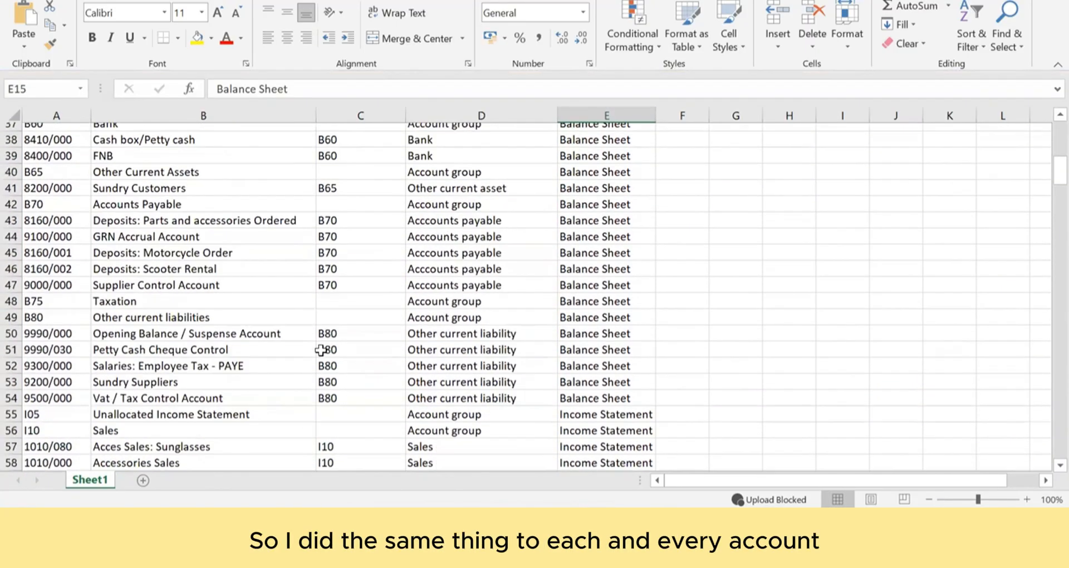
scroll(321, 349, down, 4)
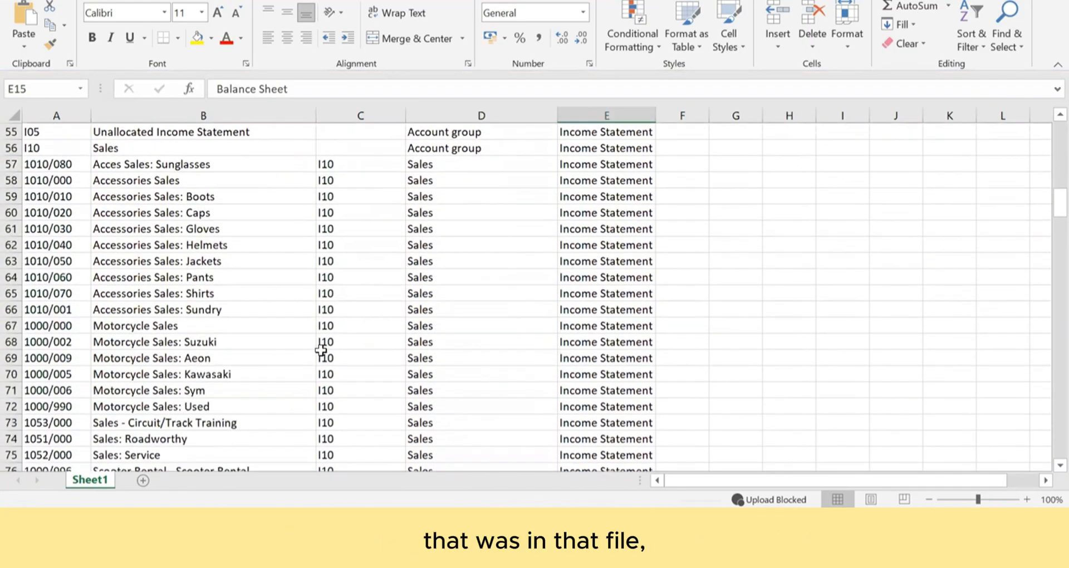
scroll(501, 400, down, 4)
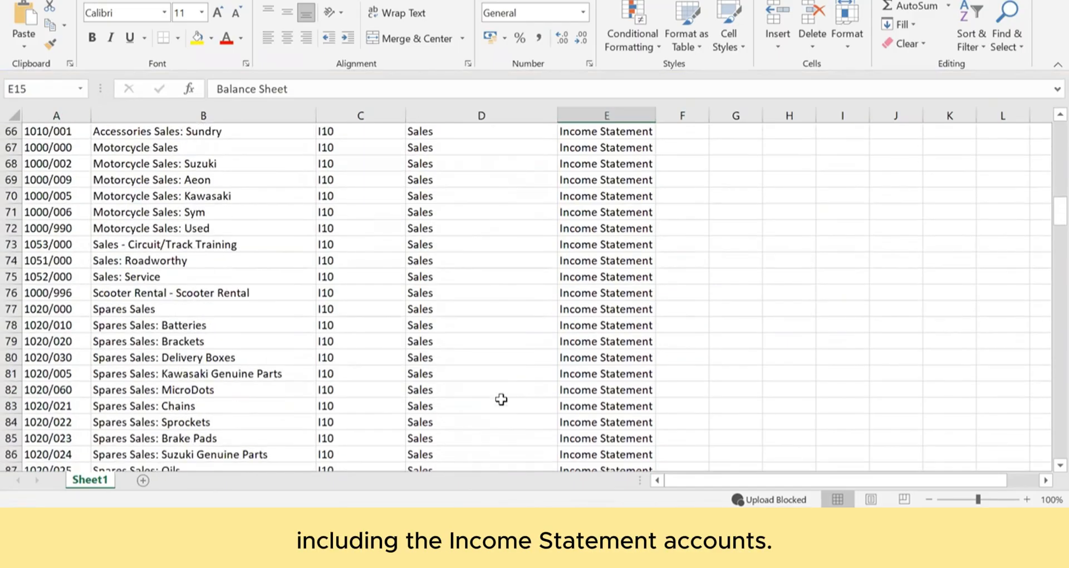
scroll(501, 399, down, 4)
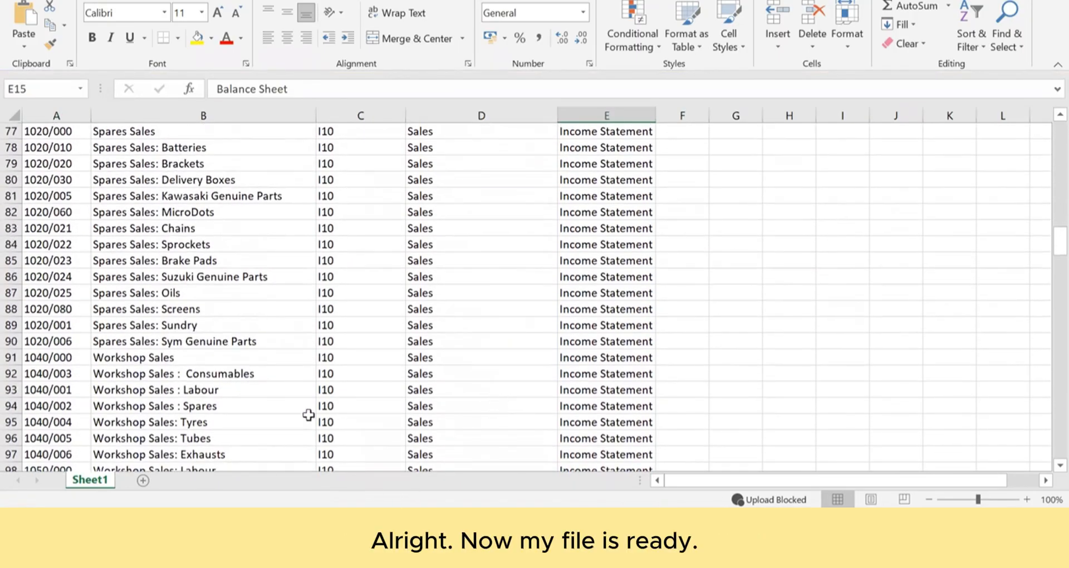
scroll(246, 325, up, 11)
scroll(246, 325, up, 15)
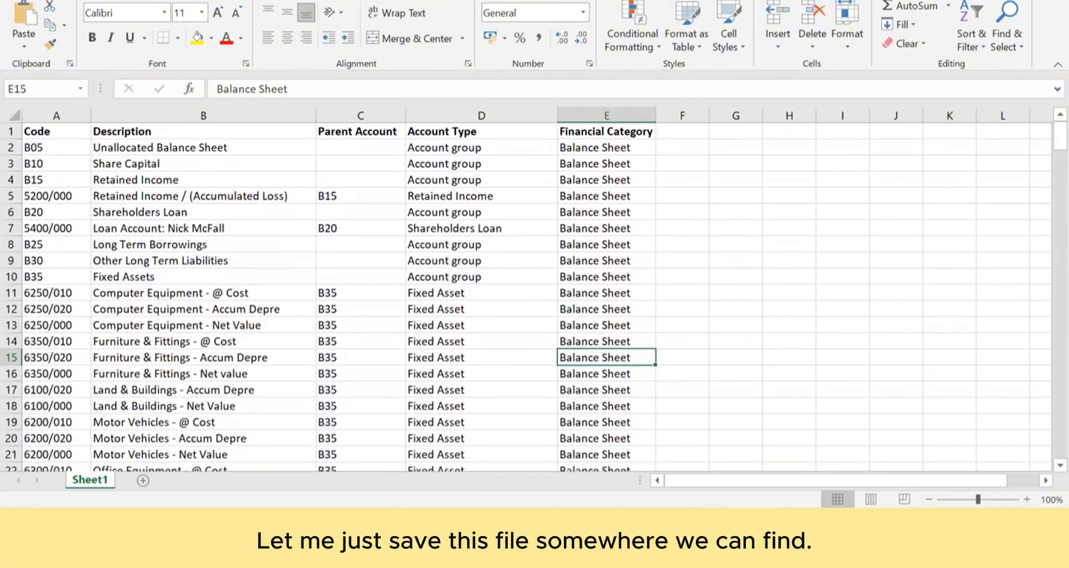
Step: Save the workbook as coa to be imported.xlsx in the accountants forum folder on the OneDrive desktop
click(17, 1)
click(79, 206)
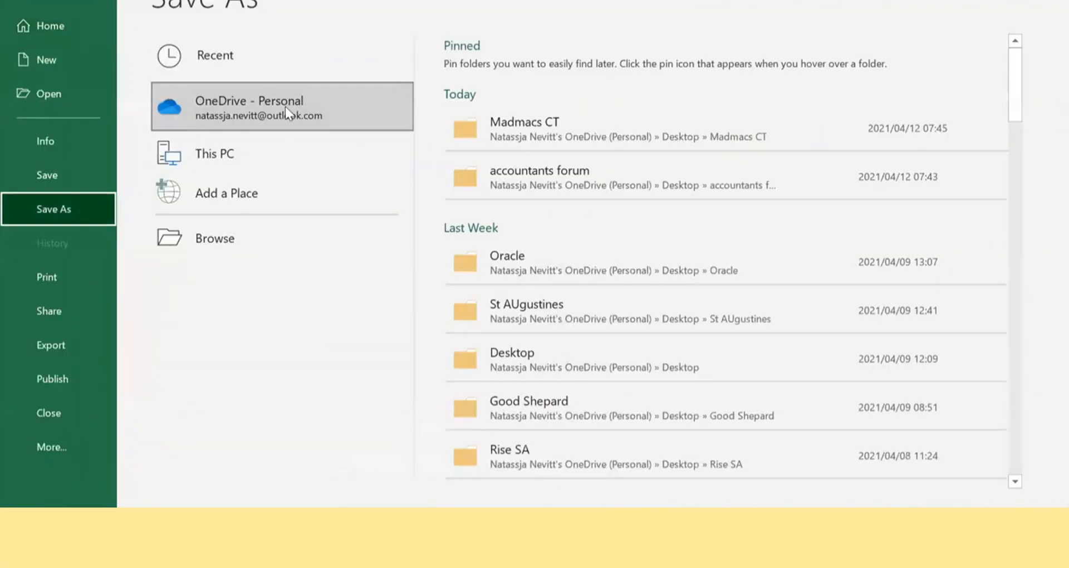
scroll(637, 366, down, 1)
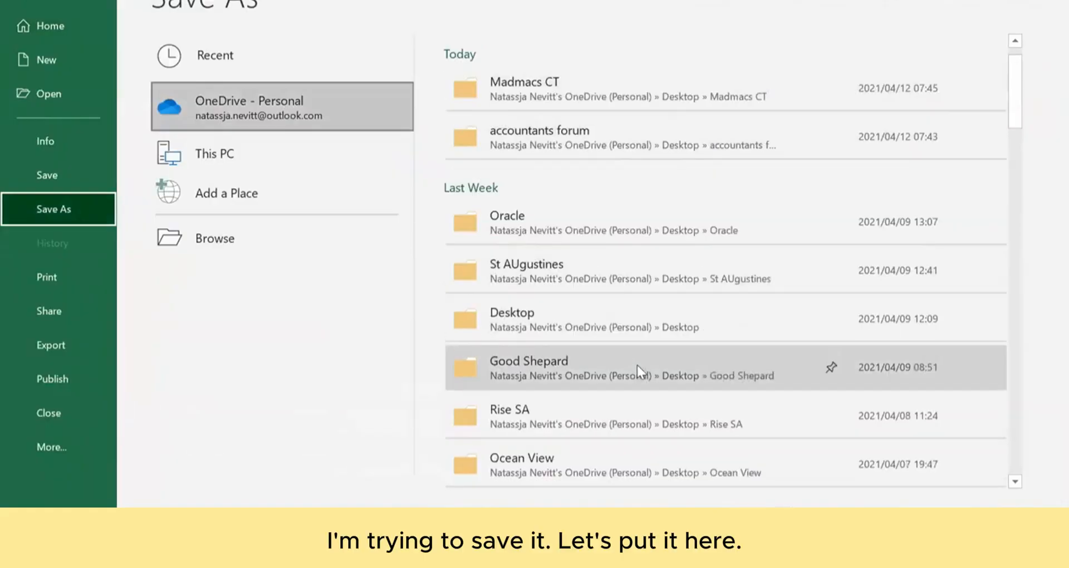
click(558, 135)
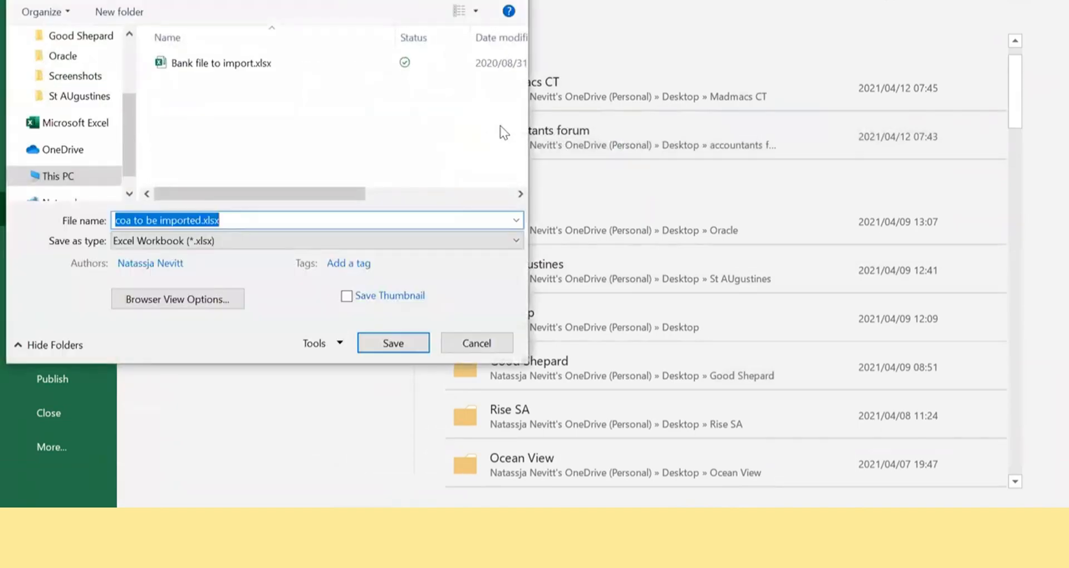
click(390, 343)
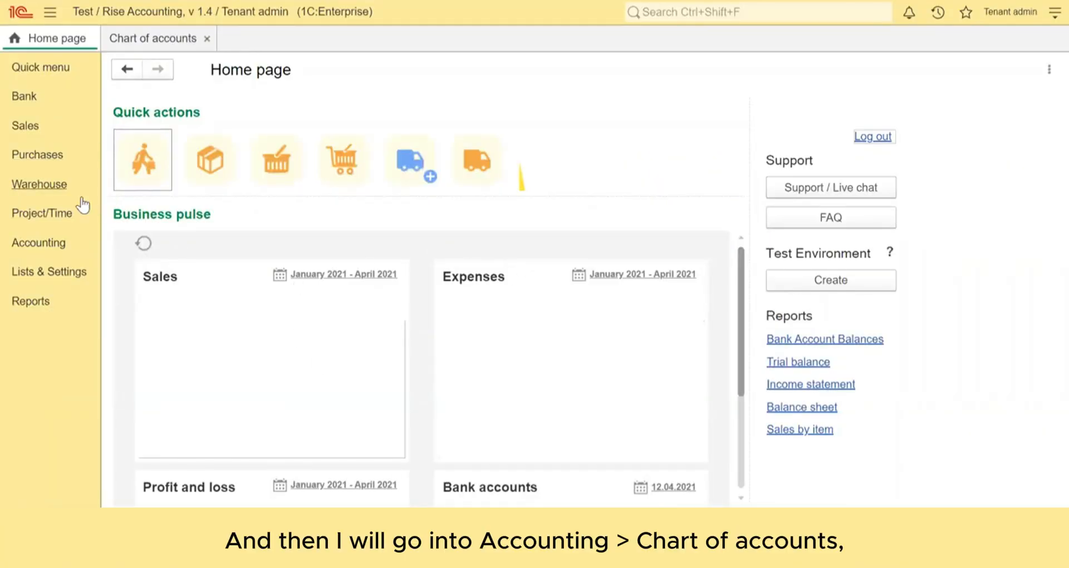
Step: In Rise Accounting, open the chart of accounts import form and set it to import from a file
click(67, 245)
click(178, 92)
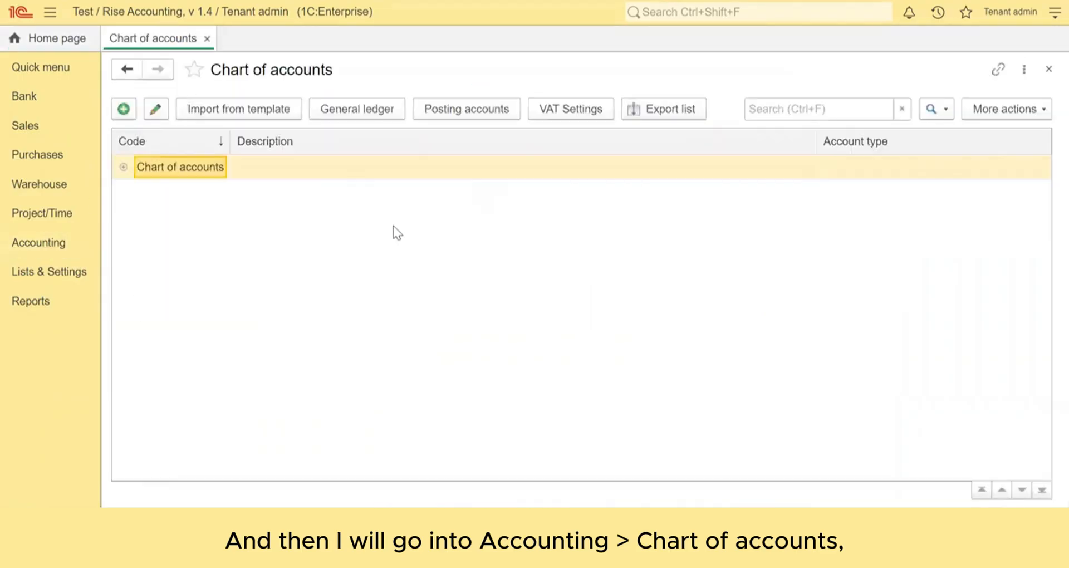
click(255, 110)
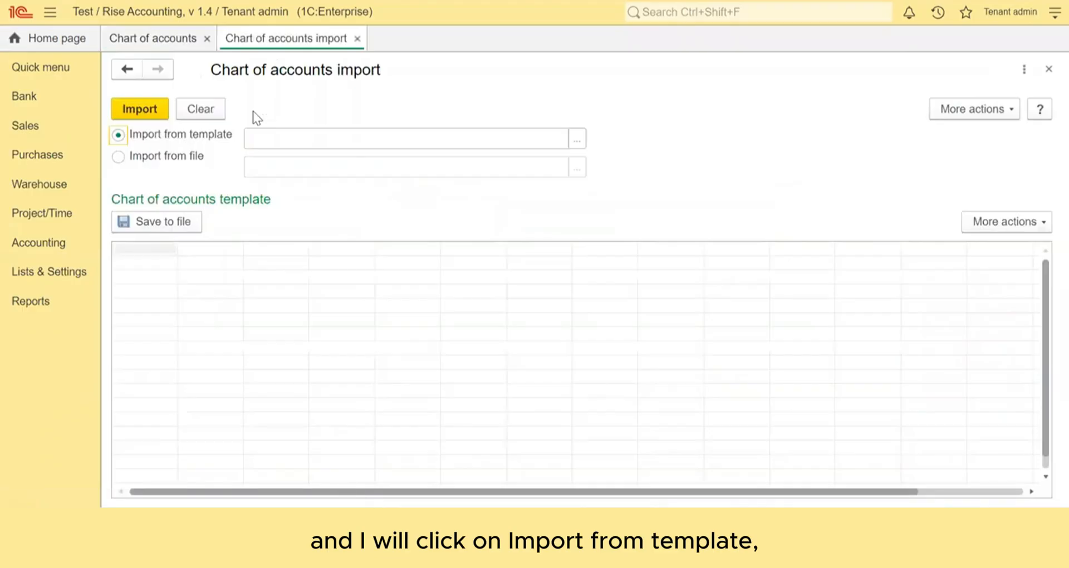
click(120, 157)
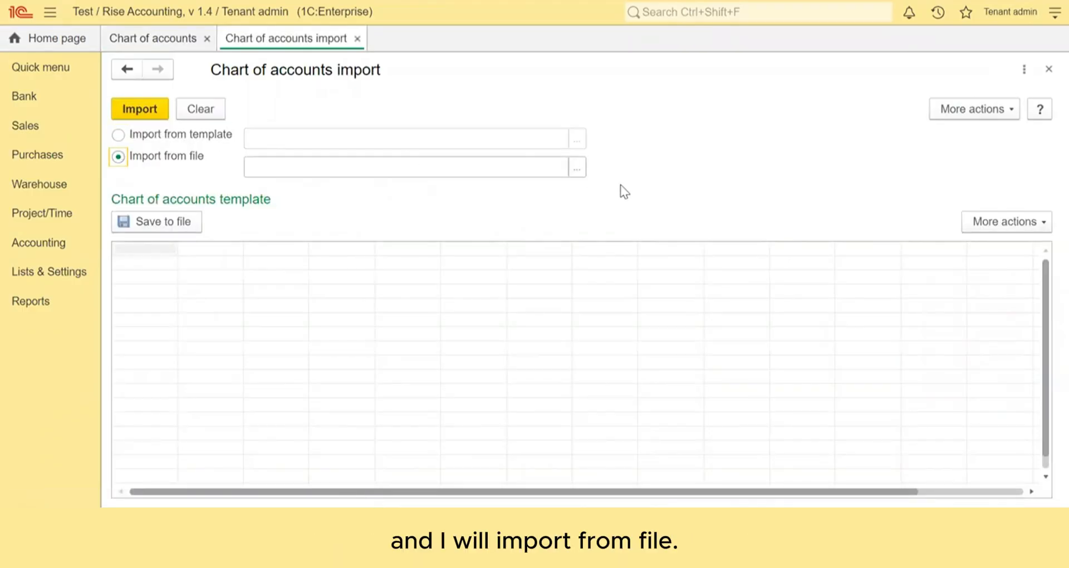
Step: Load coa to be imported.xlsx from the accountants forum folder on the desktop as the import file
click(578, 168)
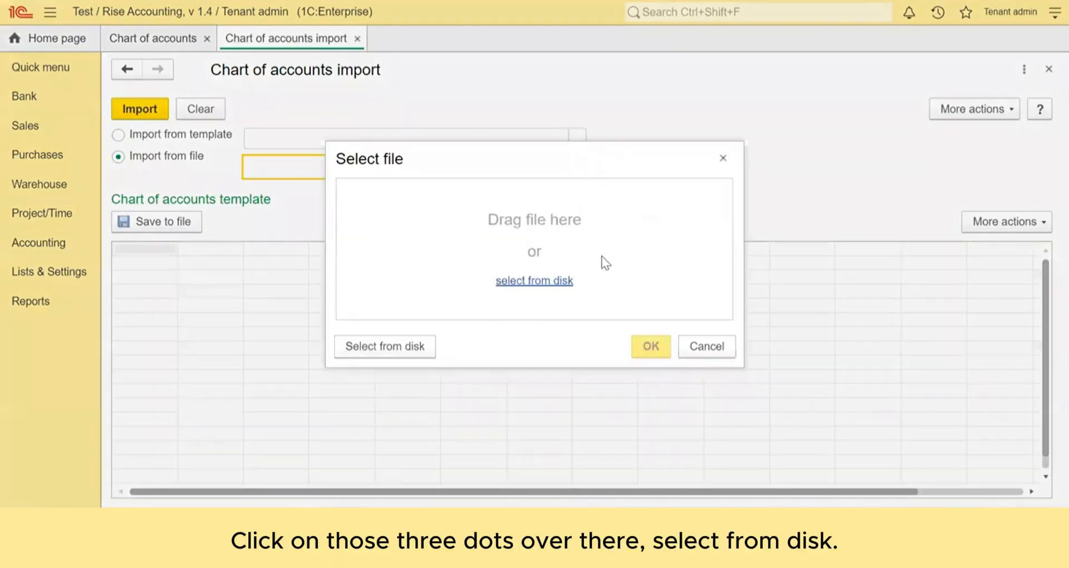
click(549, 280)
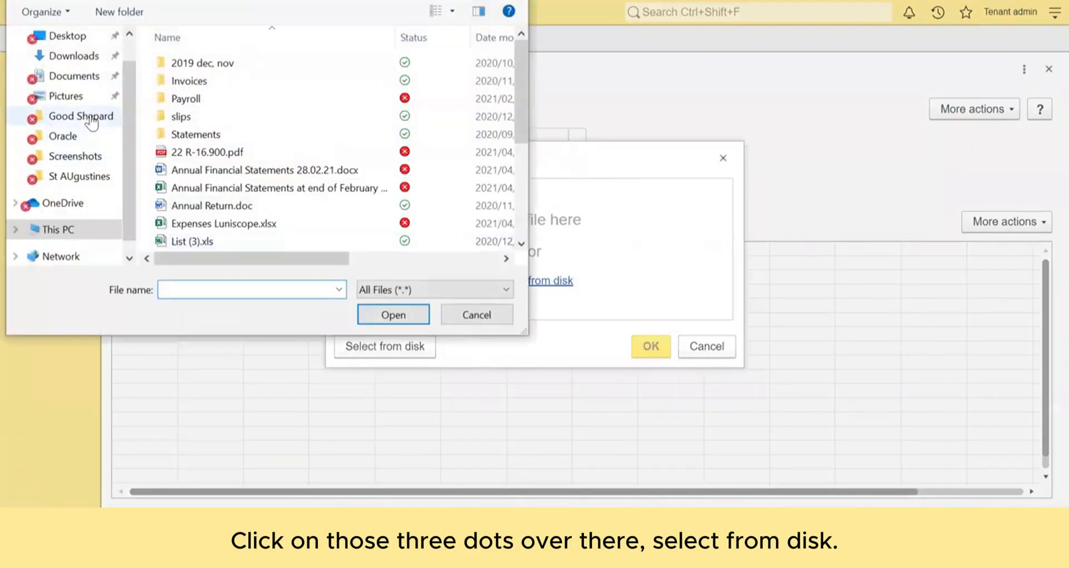
scroll(248, 173, down, 3)
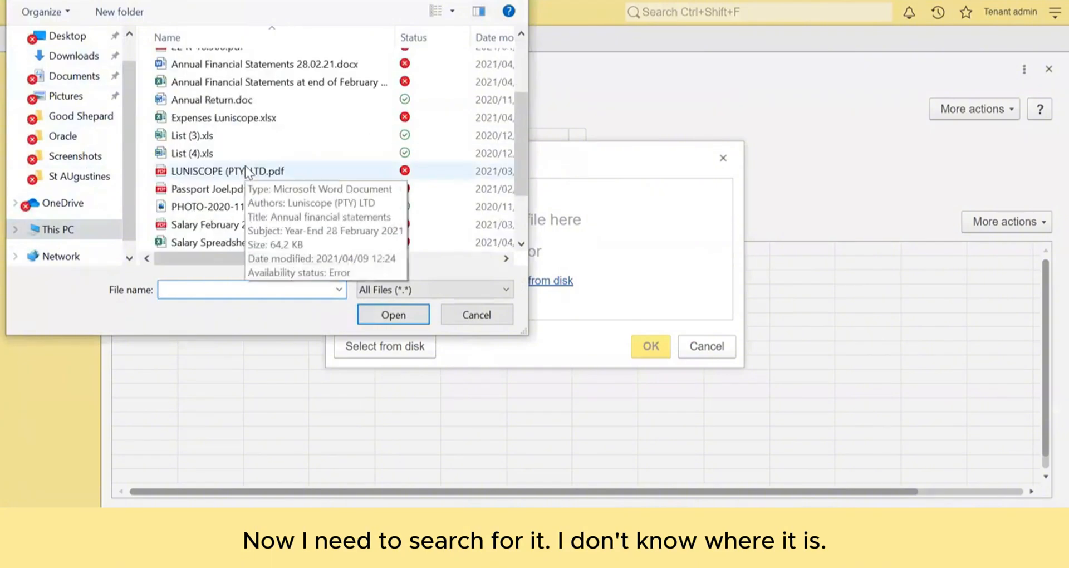
scroll(245, 172, down, 1)
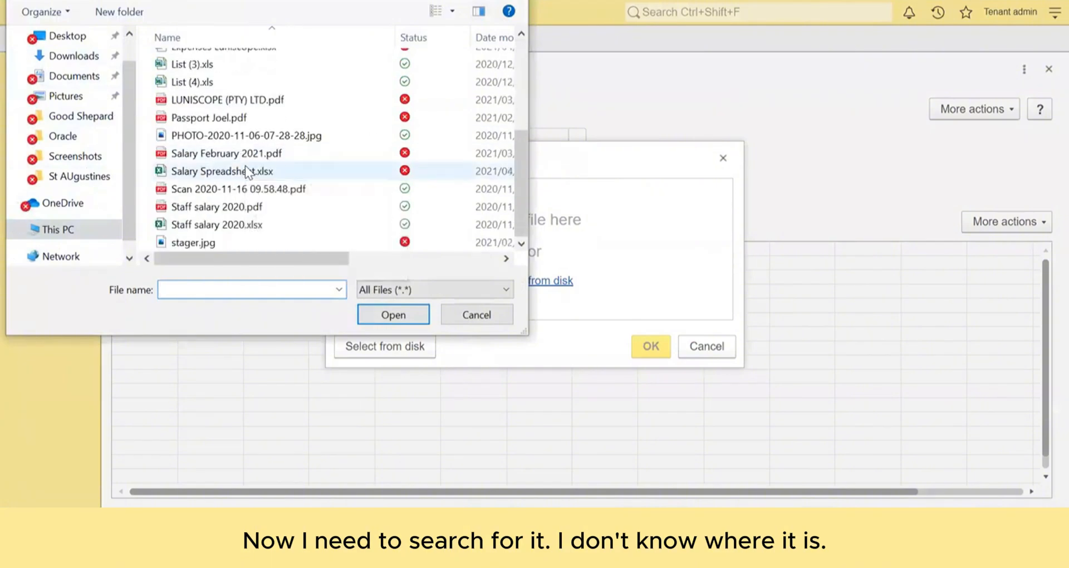
scroll(92, 78, up, 1)
click(89, 70)
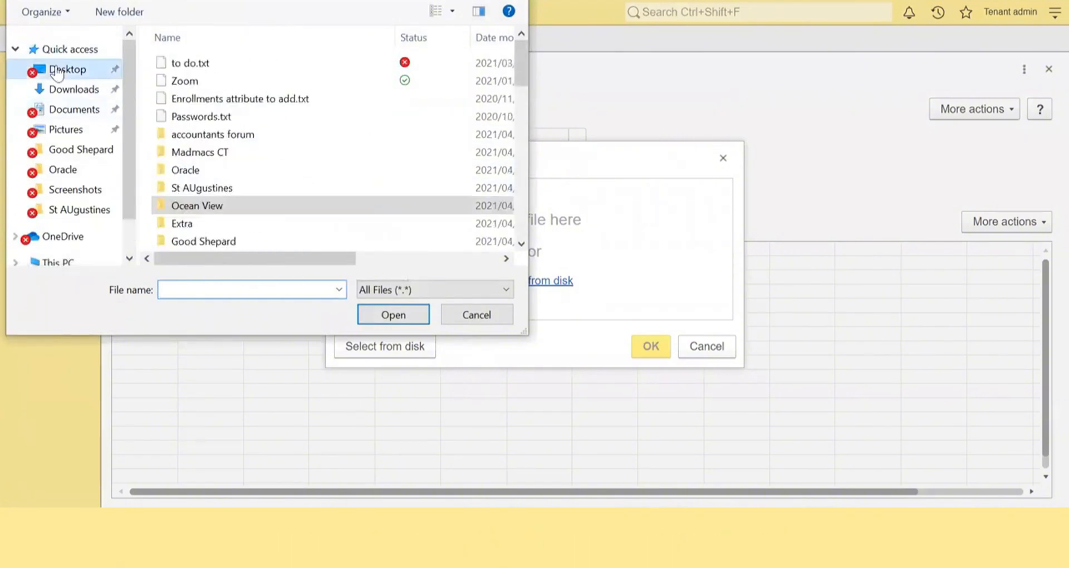
double_click(219, 136)
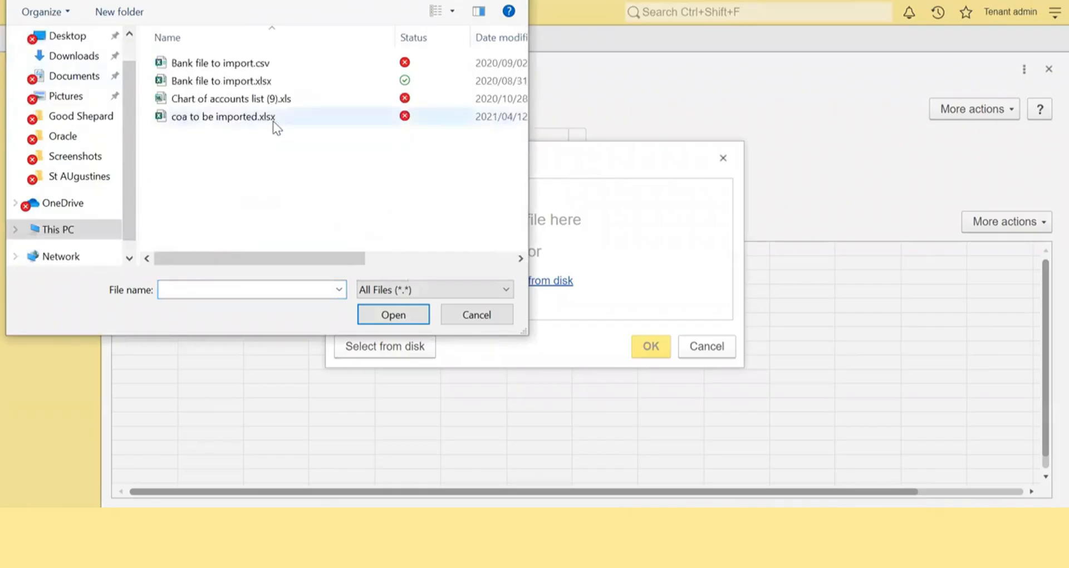
double_click(186, 123)
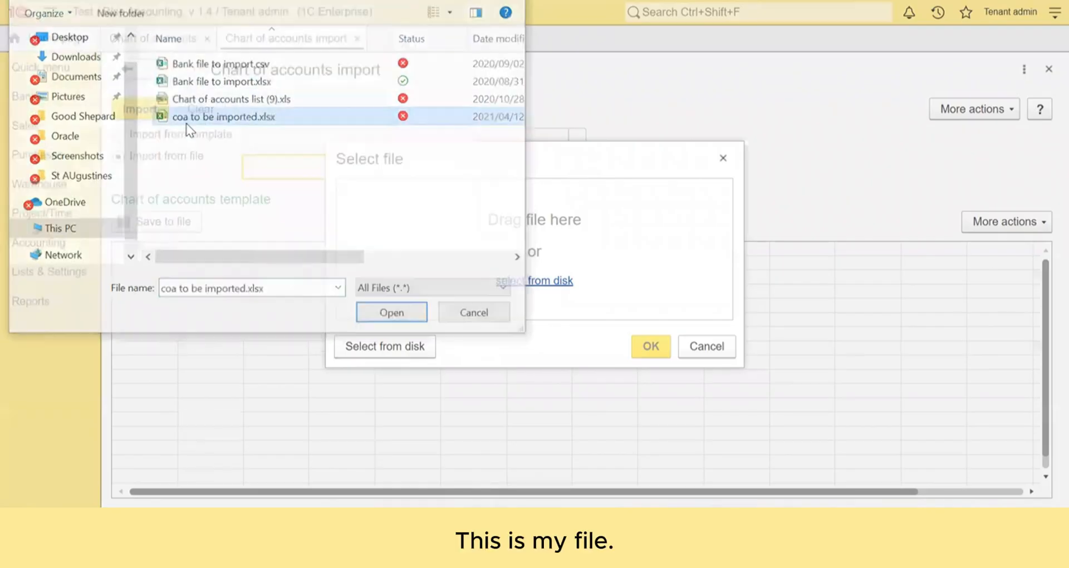
click(652, 341)
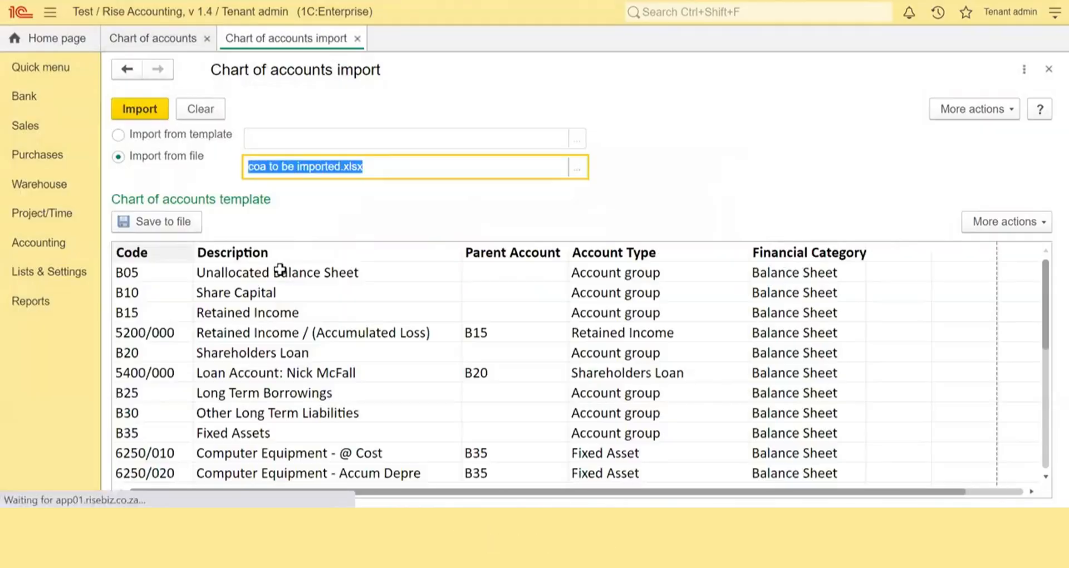
Step: Check the loaded account rows against the spreadsheet and import them into the chart of accounts
scroll(358, 433, down, 10)
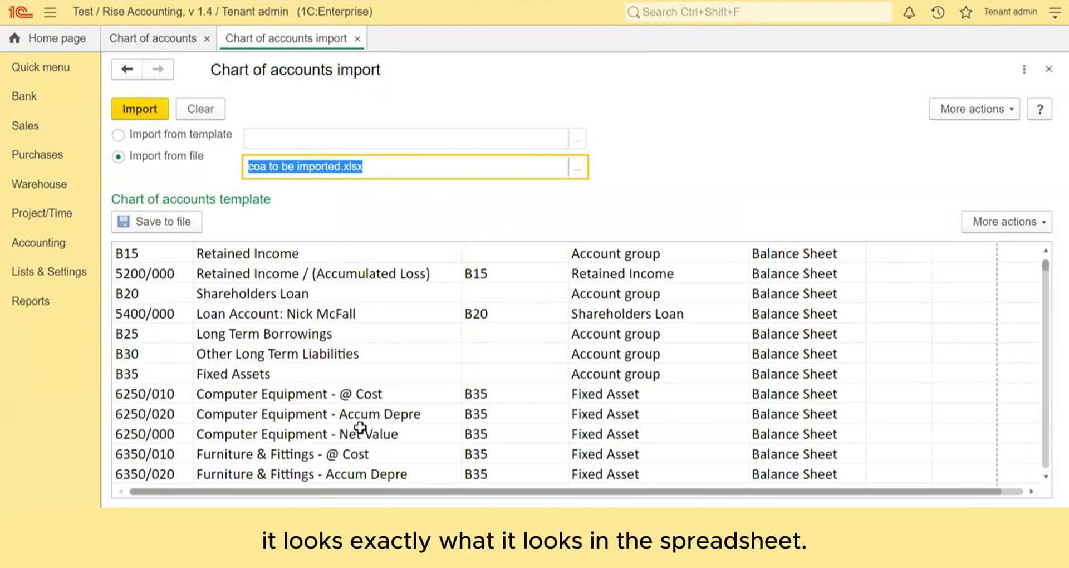
scroll(360, 428, up, 10)
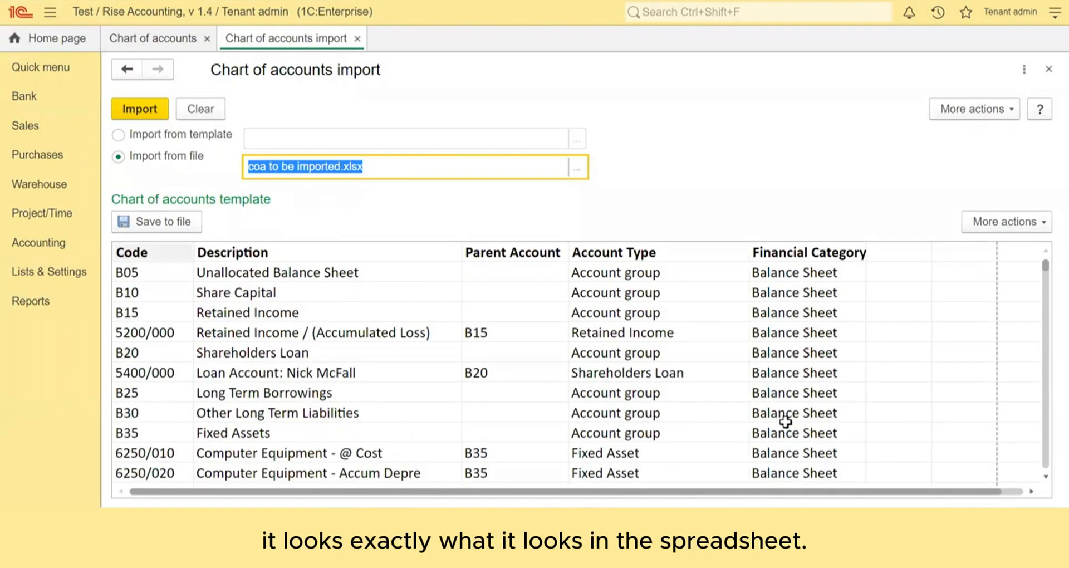
click(145, 109)
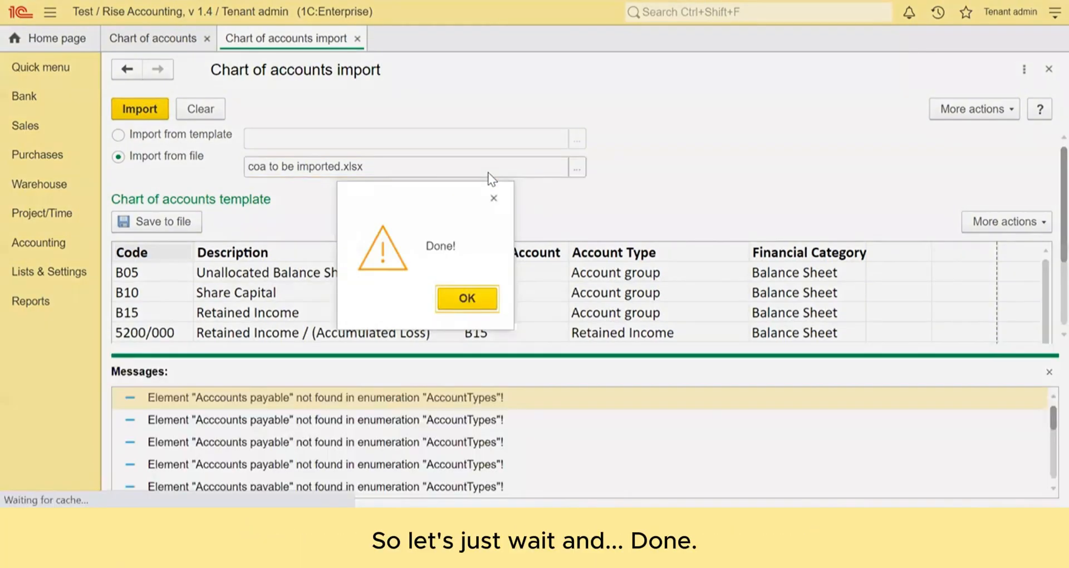
click(465, 290)
Step: Read through the import messages and close the chart of accounts import form
scroll(507, 441, down, 3)
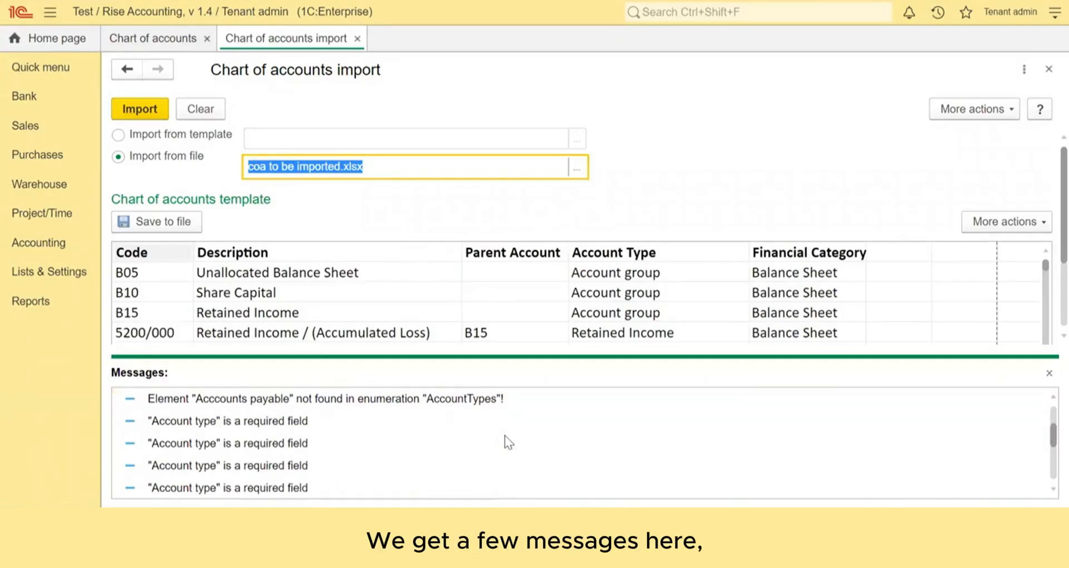
scroll(507, 441, up, 3)
click(1049, 68)
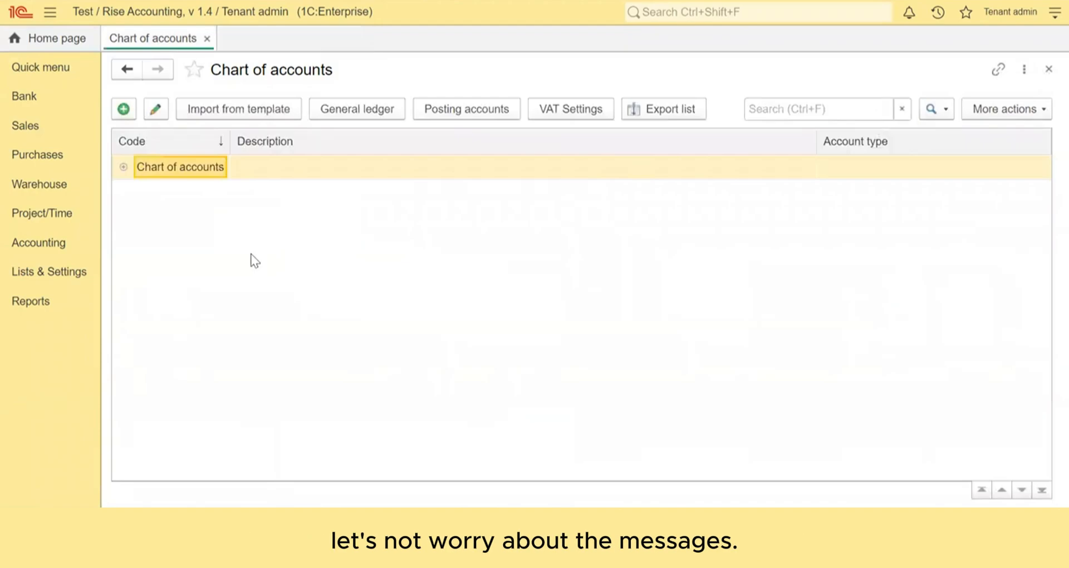
Step: Expand the chart of accounts tree and review the imported account groups from B05 onwards
click(123, 167)
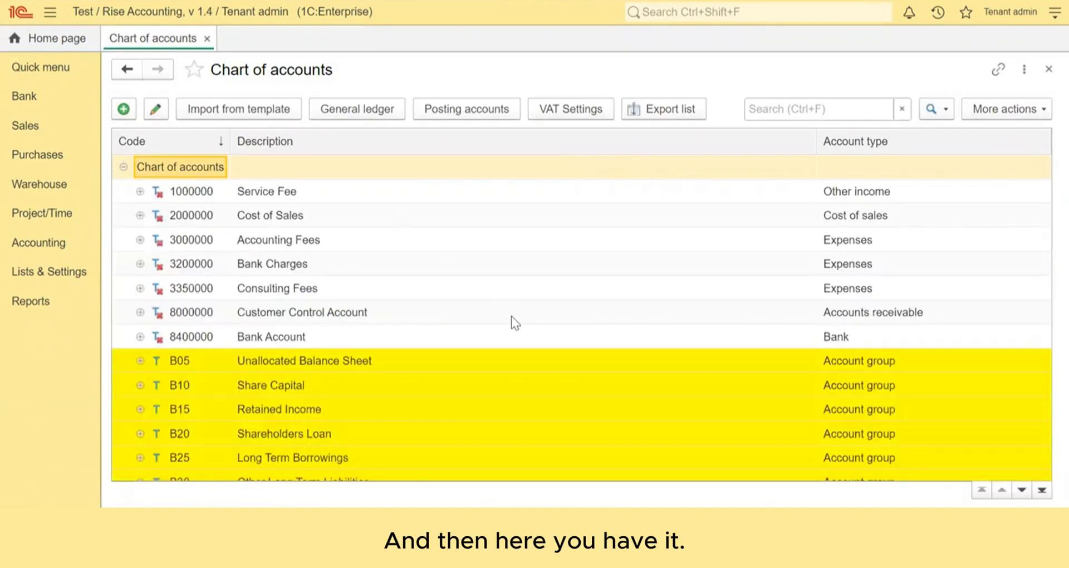
scroll(531, 392, down, 3)
scroll(531, 392, up, 2)
scroll(531, 392, up, 1)
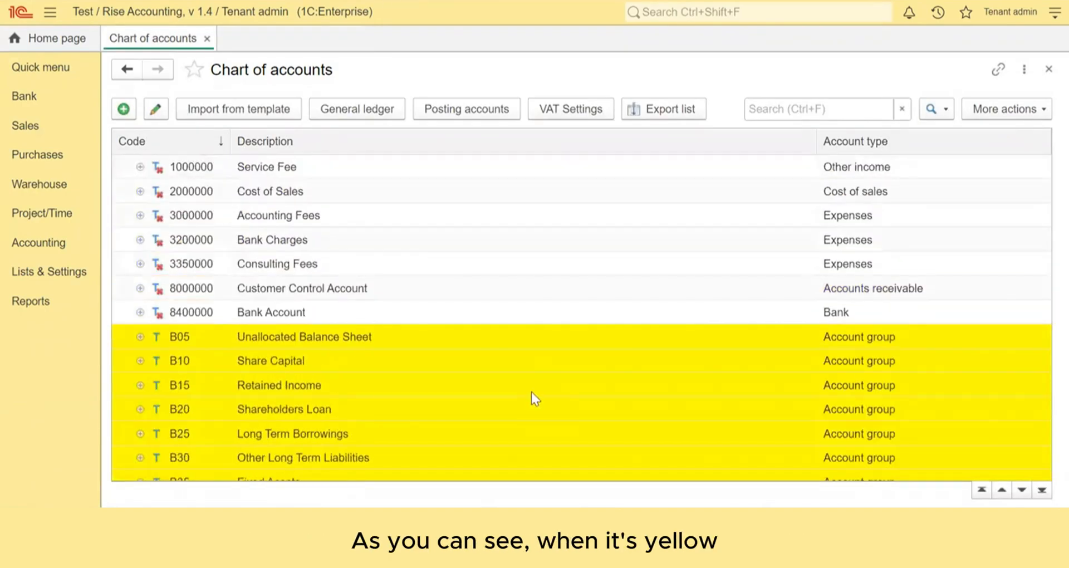
scroll(531, 392, down, 3)
scroll(531, 392, up, 1)
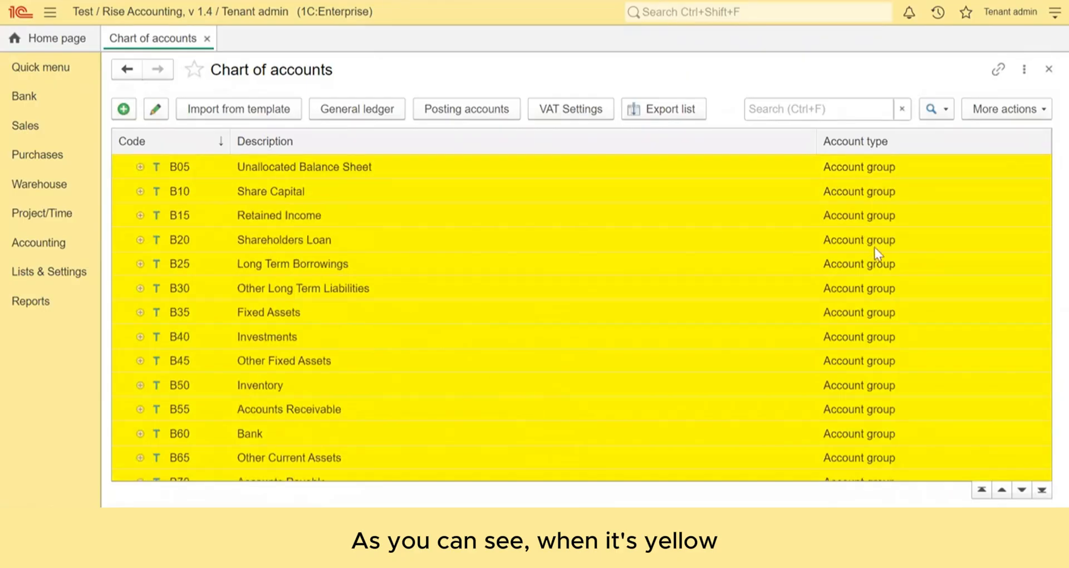
Step: Expand the account groups from B15 Retained Income to B35 Fixed Assets and inspect their subaccounts
click(141, 217)
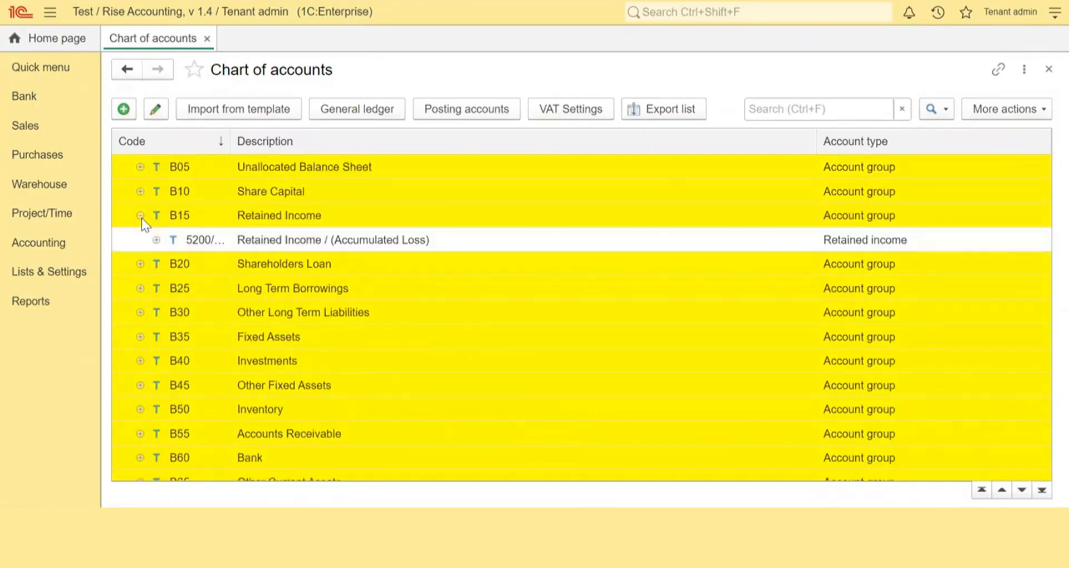
click(394, 245)
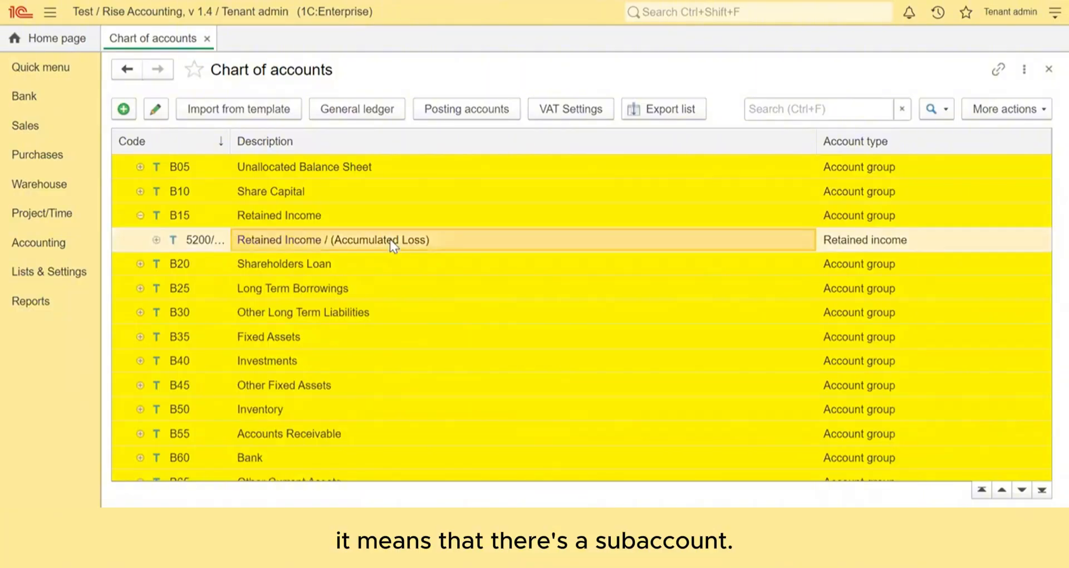
click(140, 264)
click(273, 289)
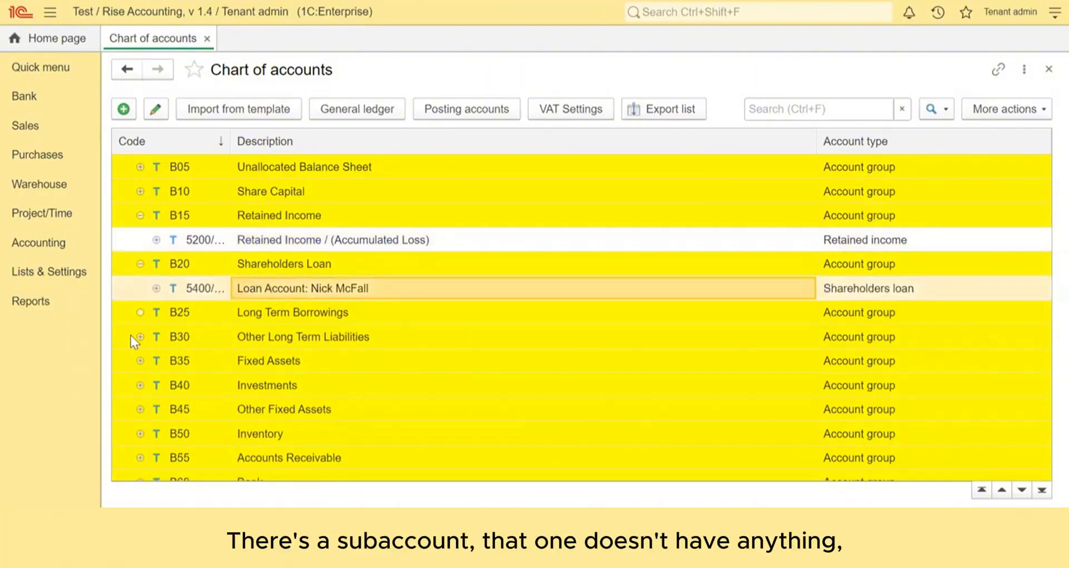
click(139, 361)
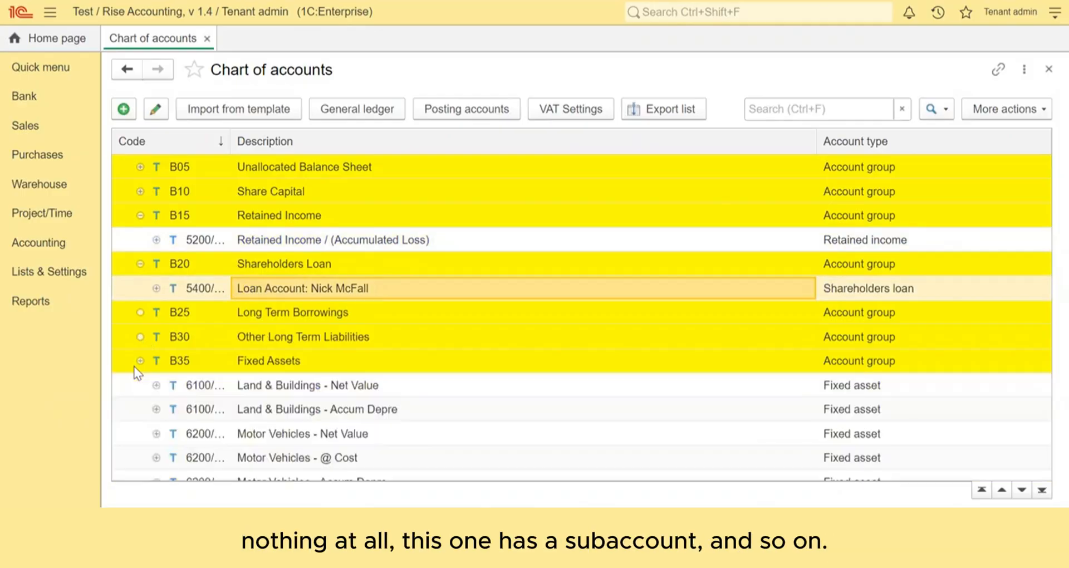
Step: Review the fixed asset subaccounts listed under B35 Fixed Assets down to the B40 Investments group
scroll(377, 419, down, 5)
scroll(325, 217, up, 1)
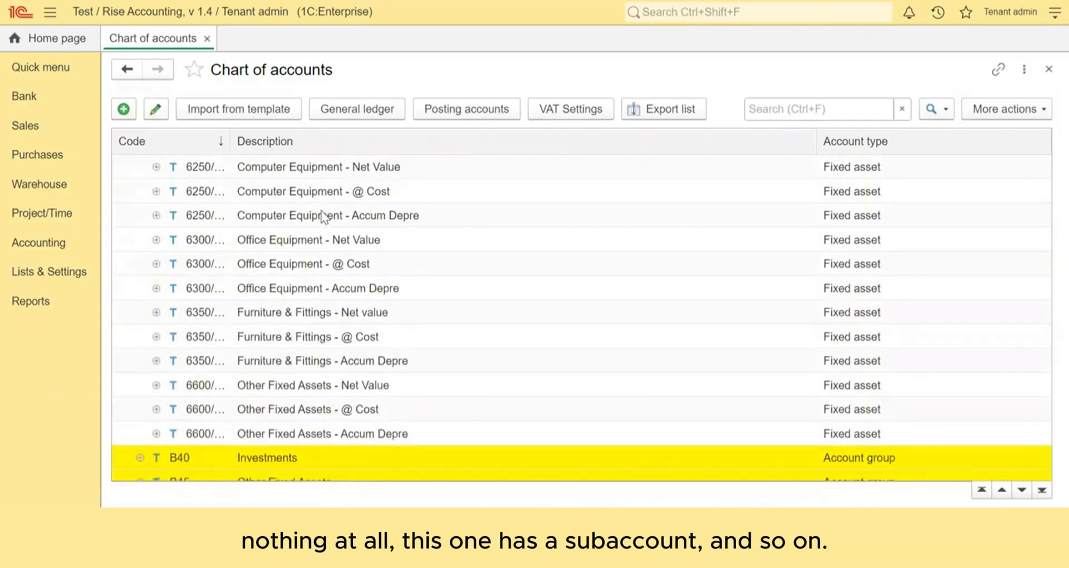
scroll(326, 331, down, 5)
scroll(328, 336, up, 8)
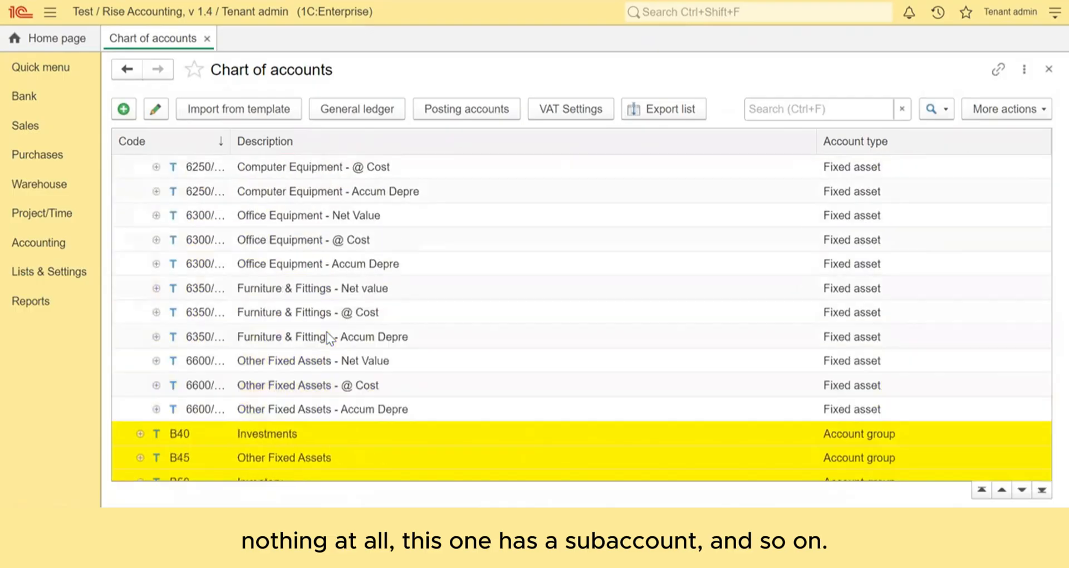
scroll(328, 336, down, 3)
scroll(328, 336, up, 1)
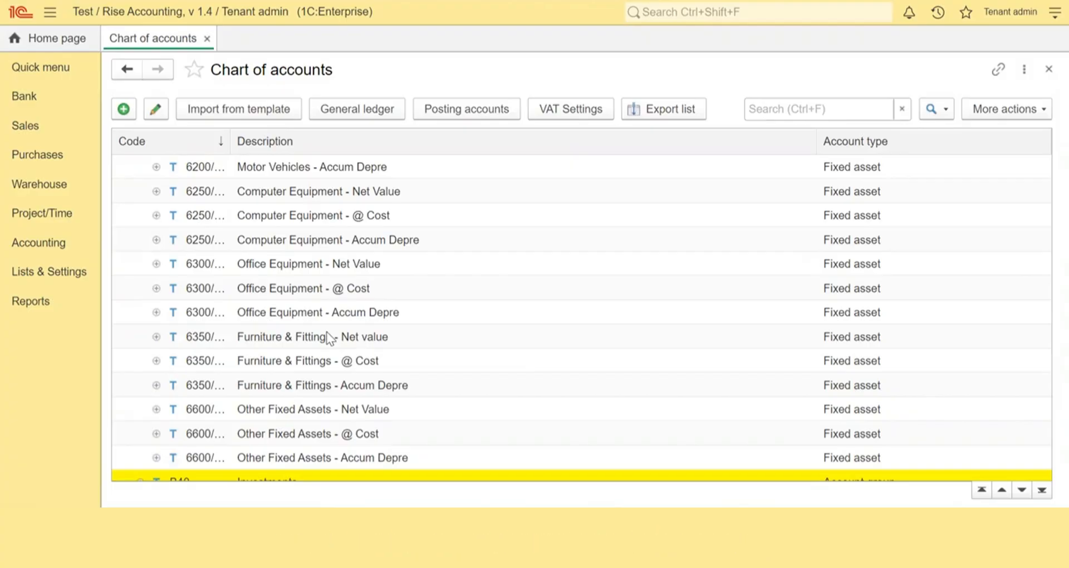
Step: Open the chart of accounts import from template and look through the list of available business-type templates
click(195, 110)
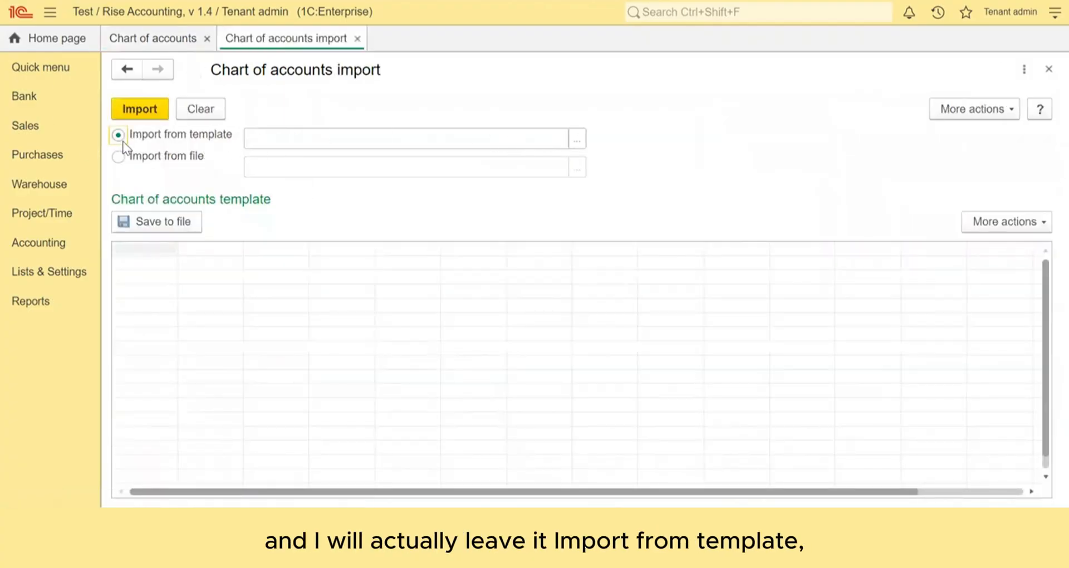
click(579, 142)
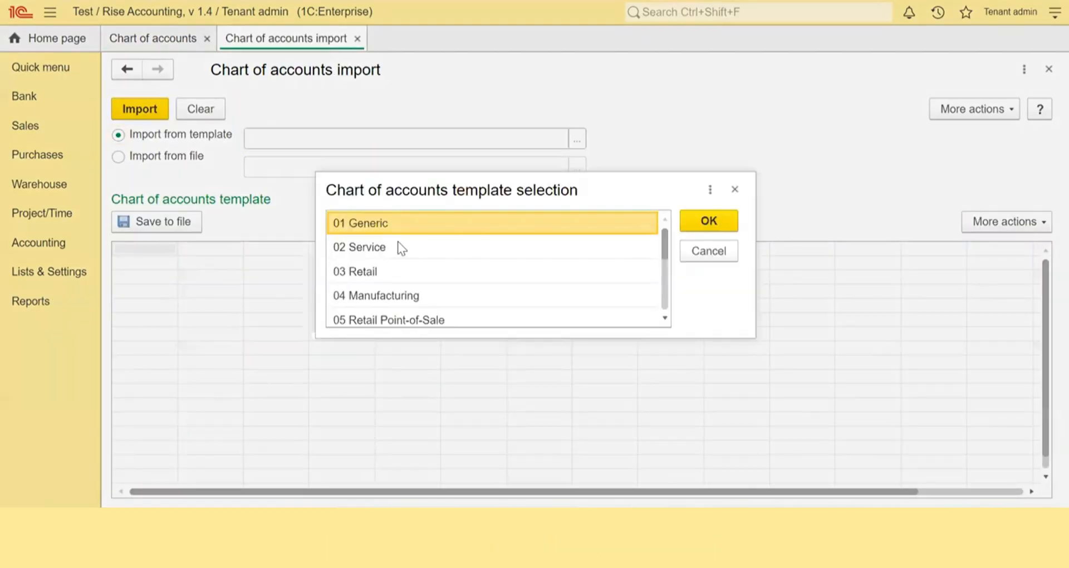
click(531, 245)
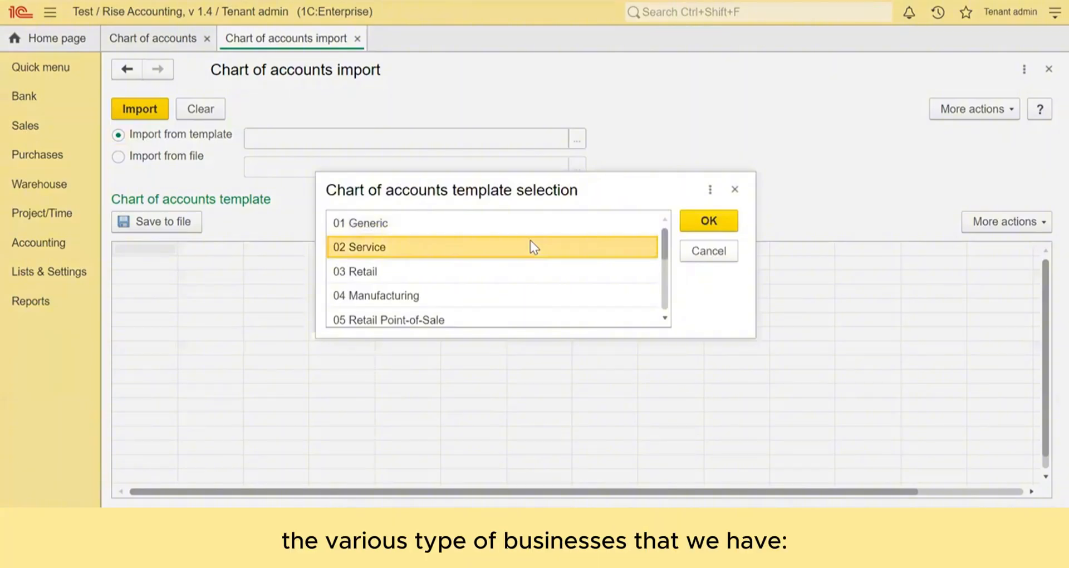
key(Up)
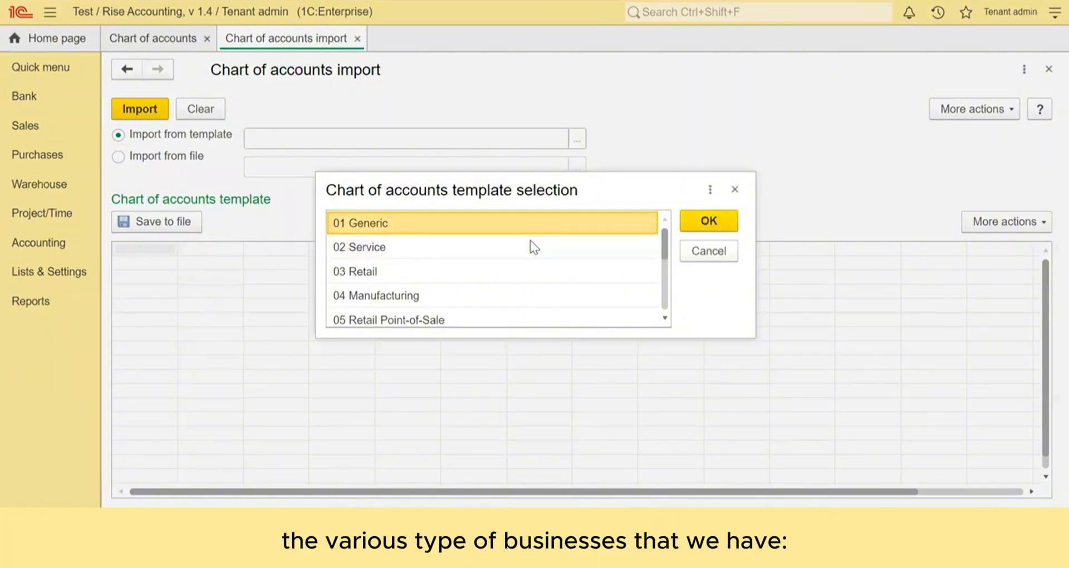
key(Down)
key(Down)
key(Down)
key(Down)
key(Down)
key(Down)
key(Down)
key(Down)
key(Down)
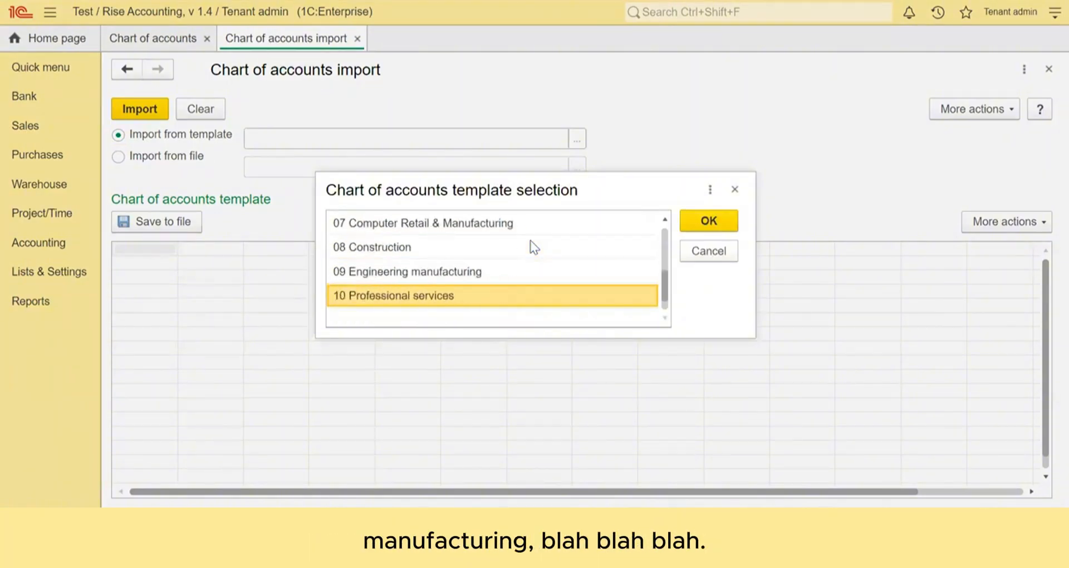
key(Up)
key(Up)
key(Up)
key(Up)
key(Up)
key(Up)
key(Up)
key(Up)
key(Up)
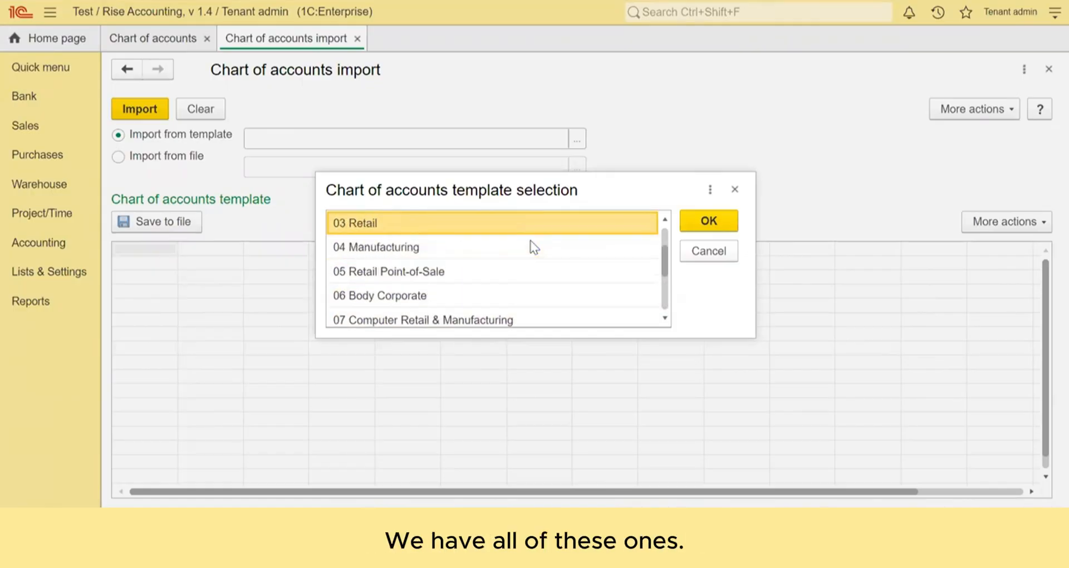
key(Down)
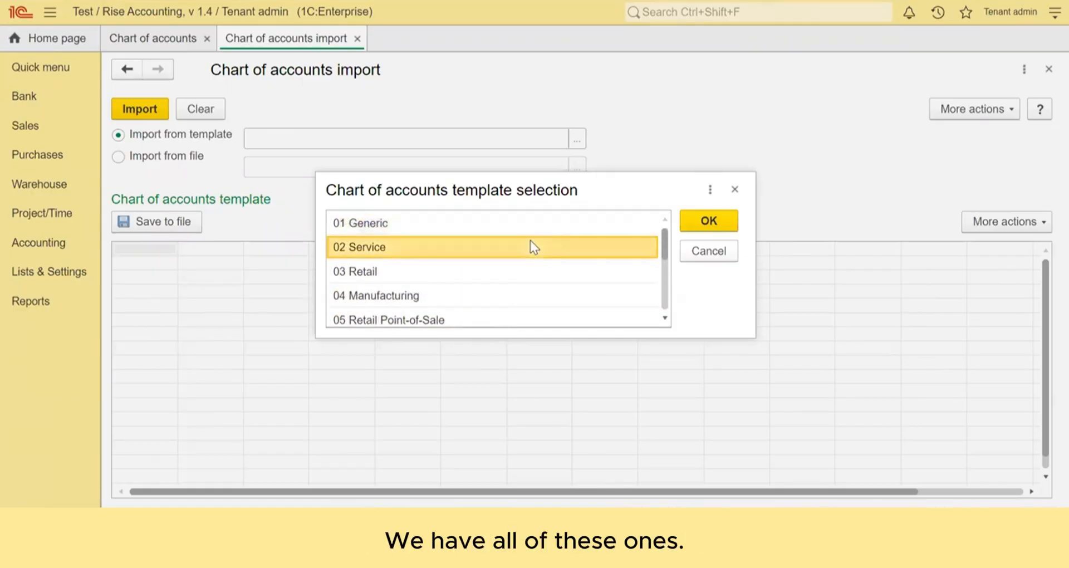
Step: Load the 04 Manufacturing template, review its accounts, and close the import form without importing
click(501, 298)
click(716, 228)
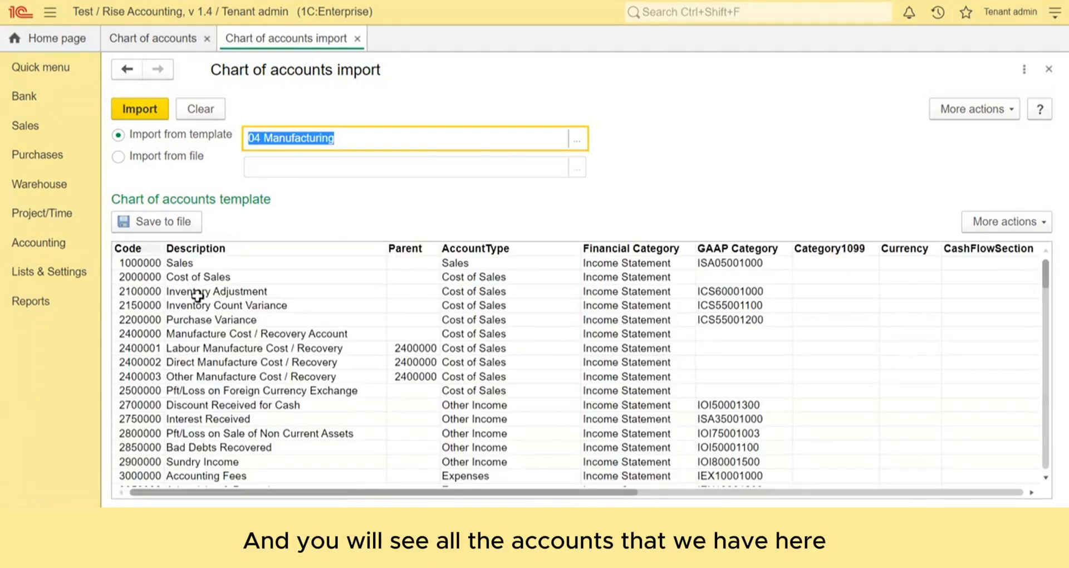
scroll(648, 401, down, 2)
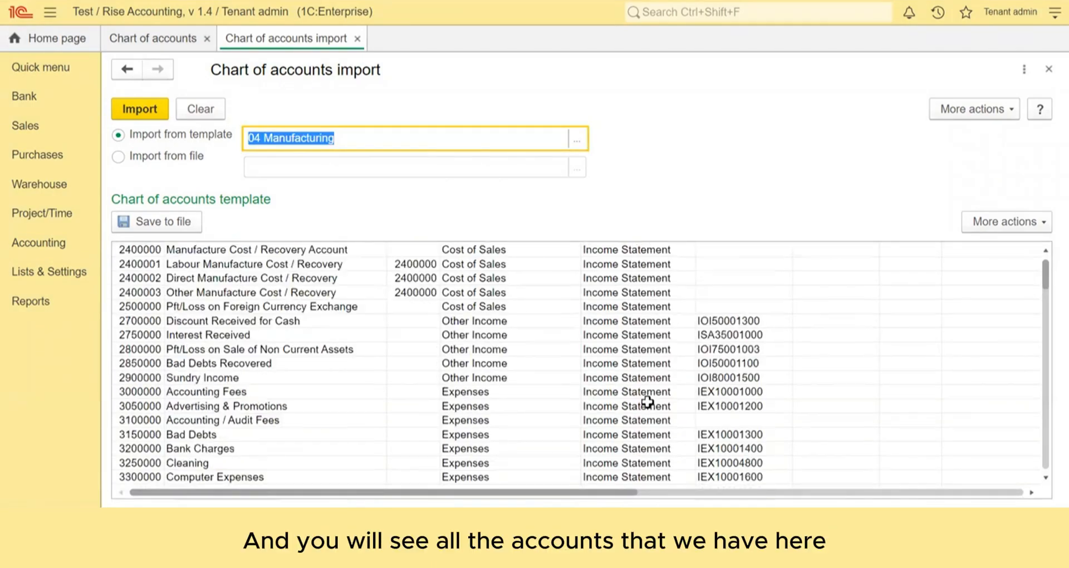
scroll(647, 401, down, 10)
scroll(647, 401, down, 10)
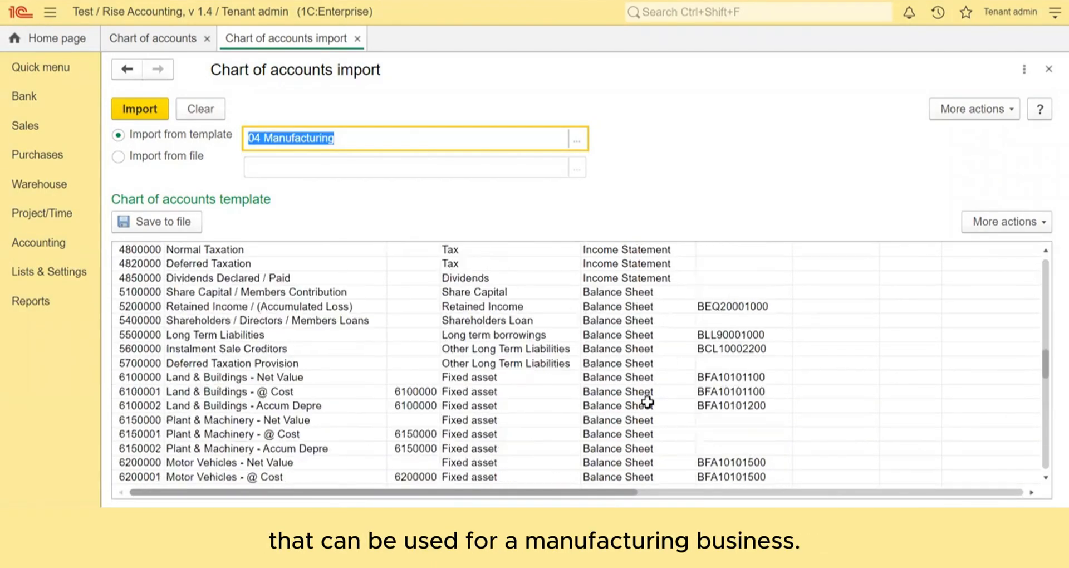
scroll(647, 401, up, 20)
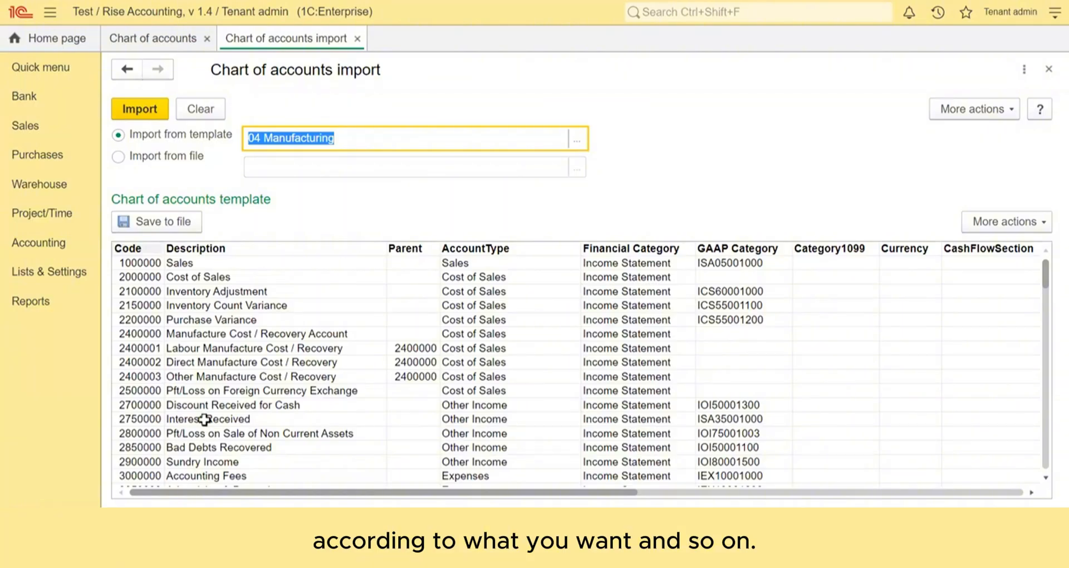
click(357, 39)
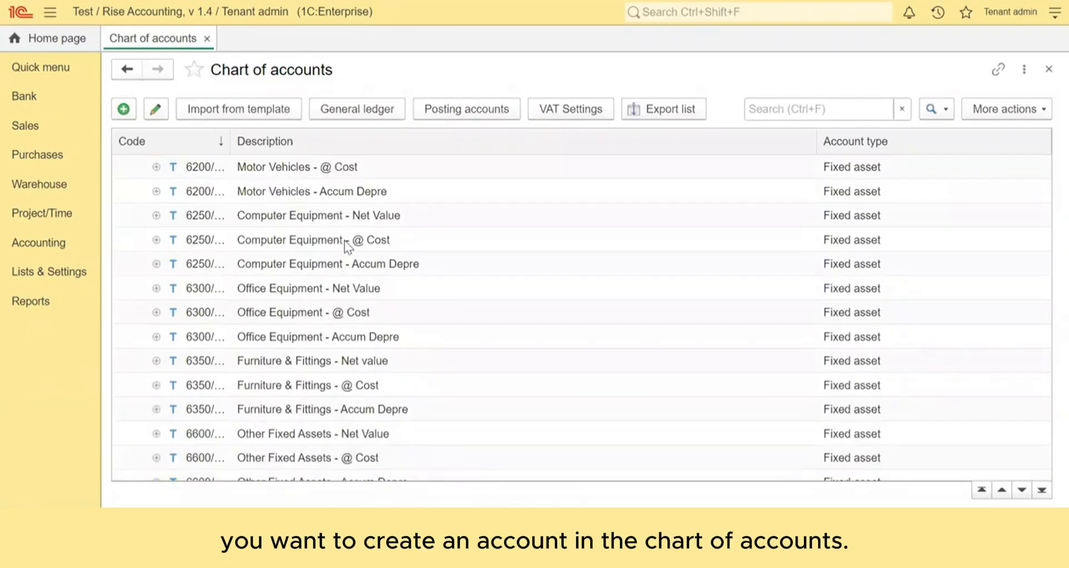
Step: Widen the Code column of the chart of accounts to show full codes and select account 6600/020
scroll(344, 241, down, 3)
scroll(344, 240, up, 1)
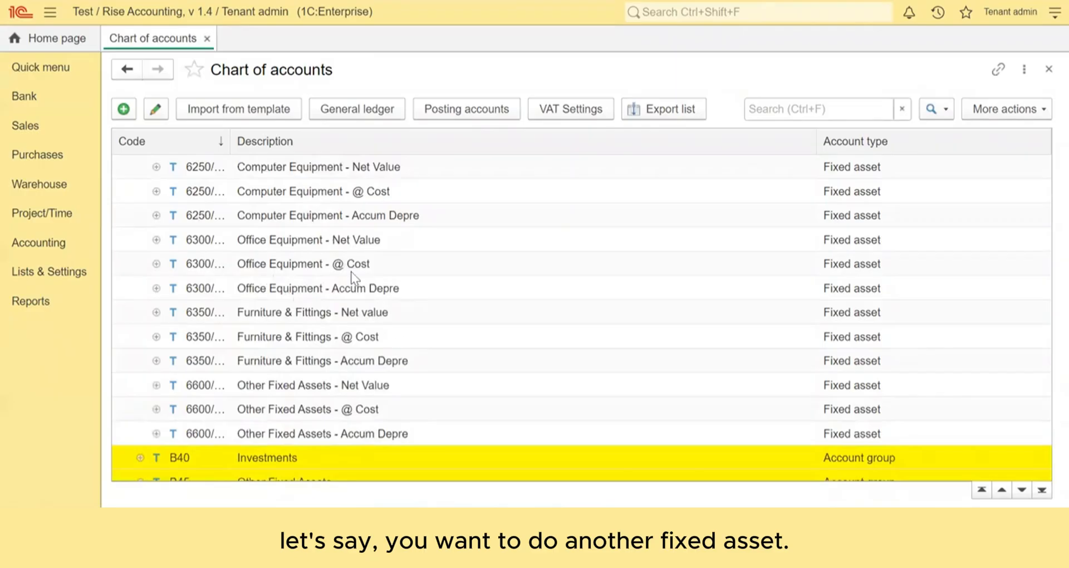
drag(228, 143, 298, 144)
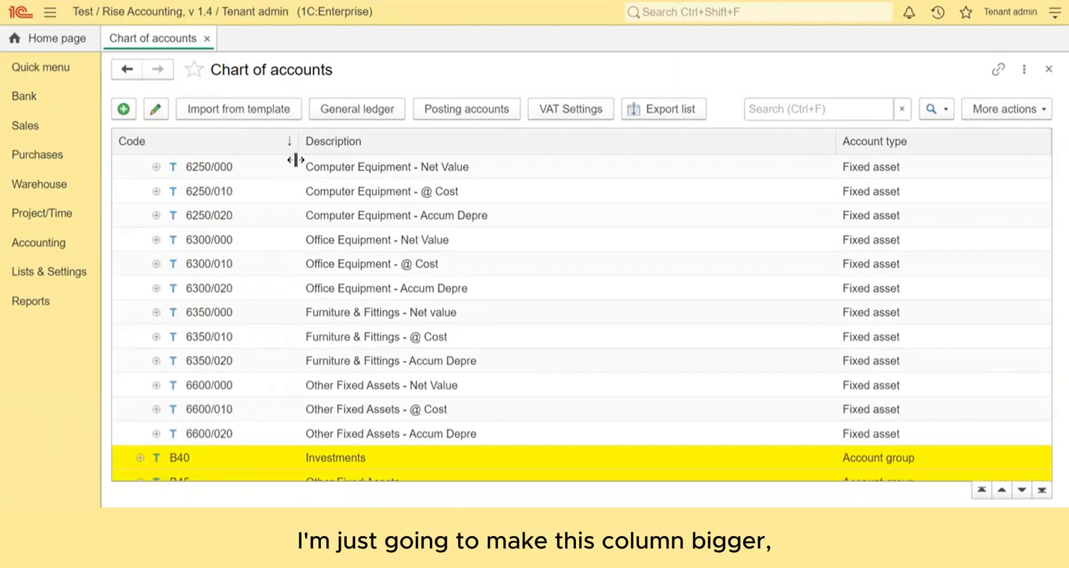
click(222, 434)
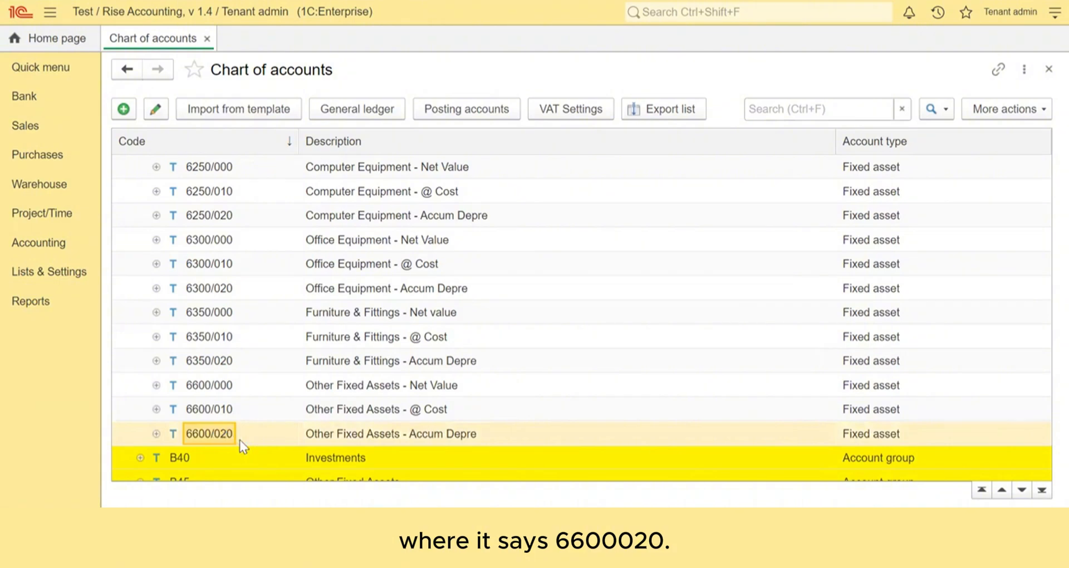
Step: Create a new account with the description "Fixed Asset other" and the code 6600/020
click(124, 109)
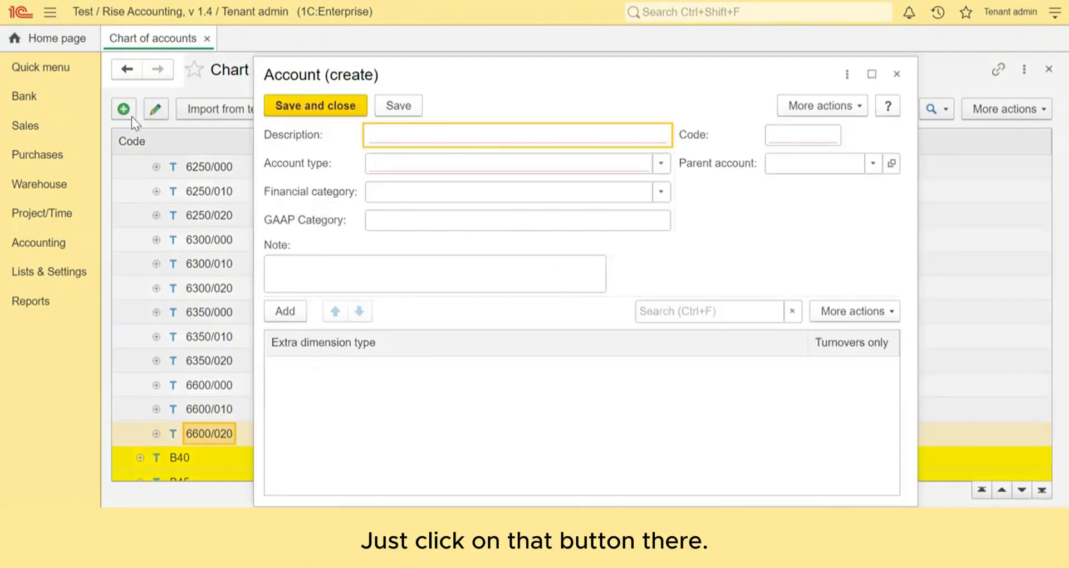
text(Fi)
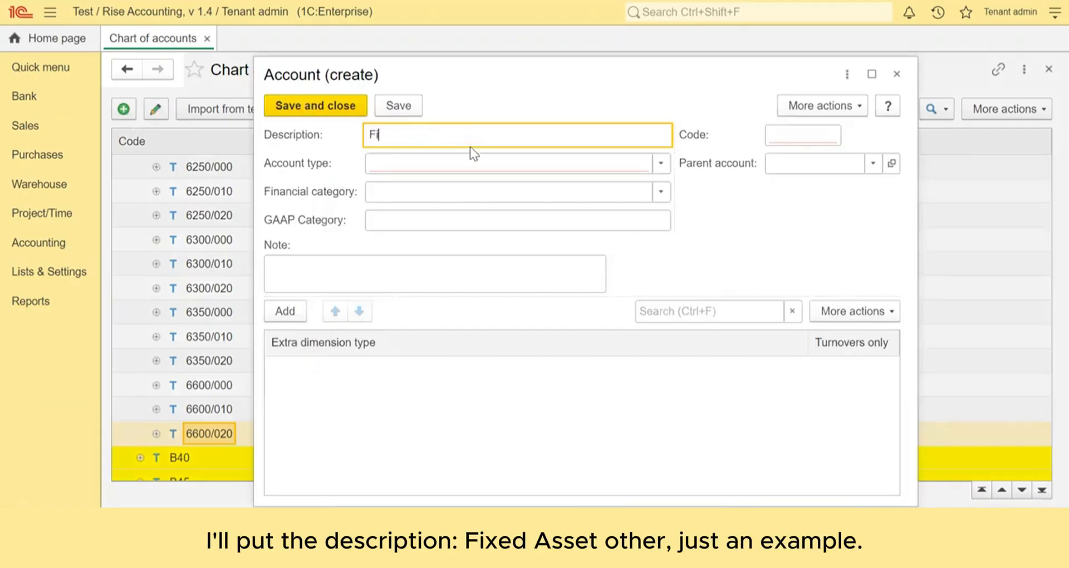
text(xed Asset other)
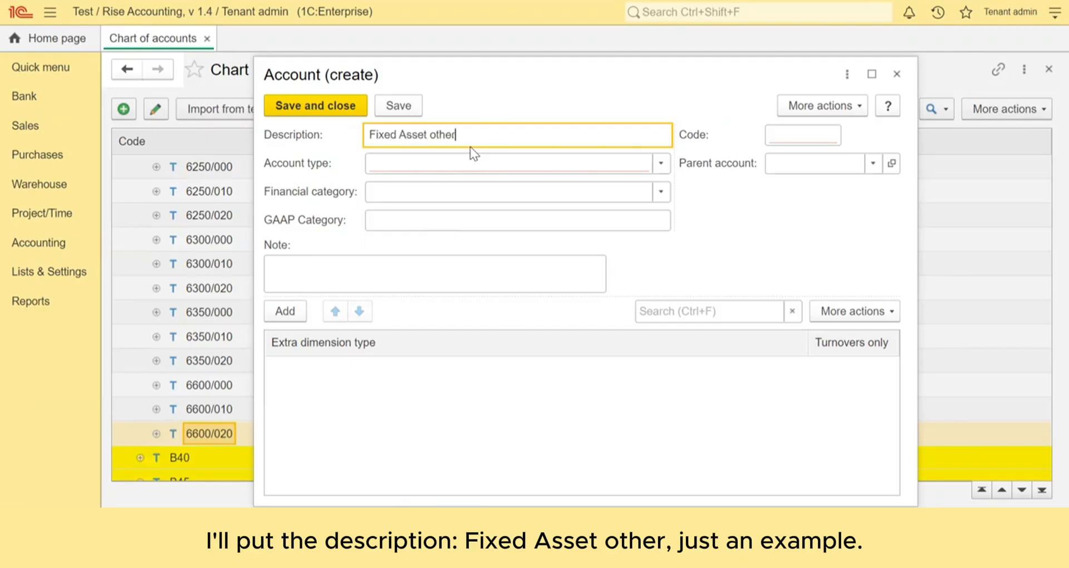
click(778, 134)
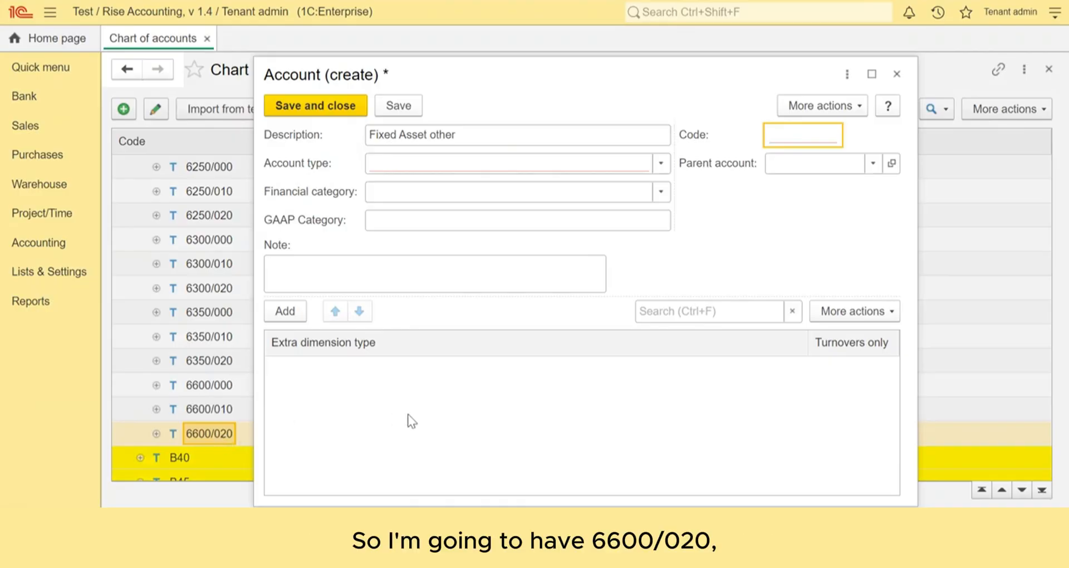
text(6600/020)
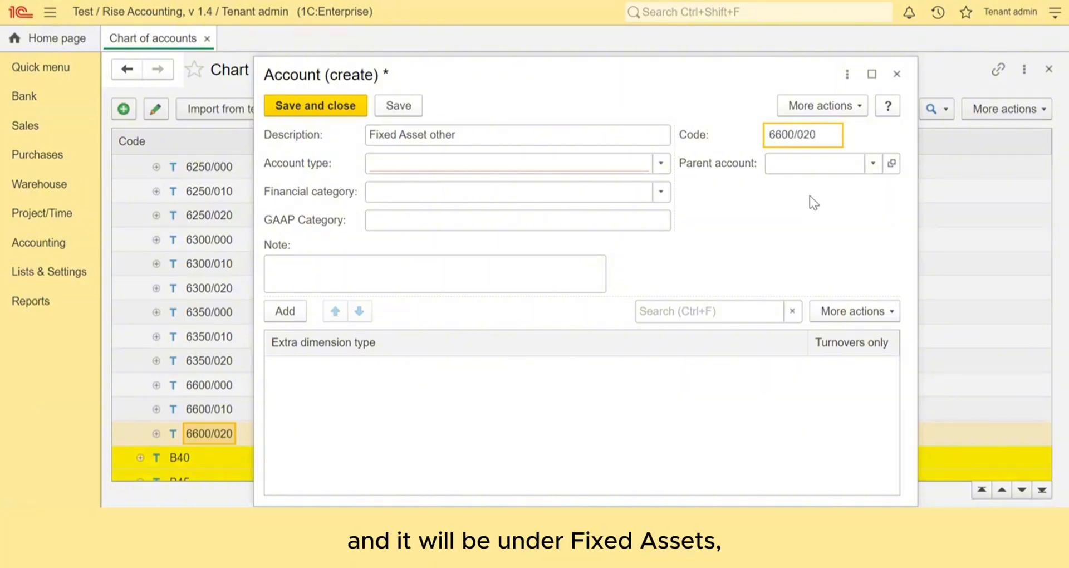
Step: Assign the new account to parent B35 Fixed Assets, with account type Fixed asset and financial category Balance sheet
click(796, 166)
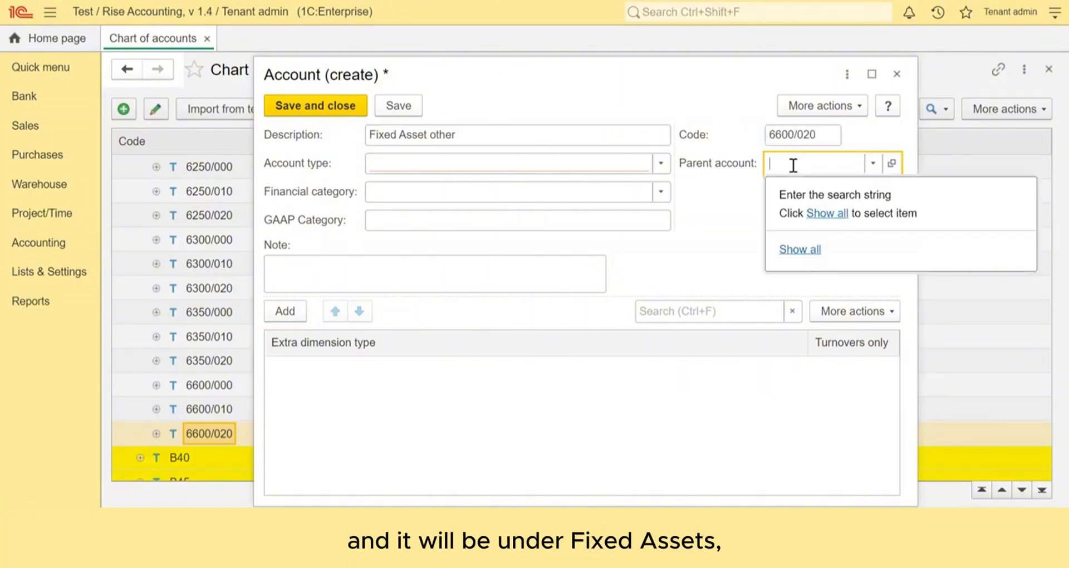
text(b35)
key(Return)
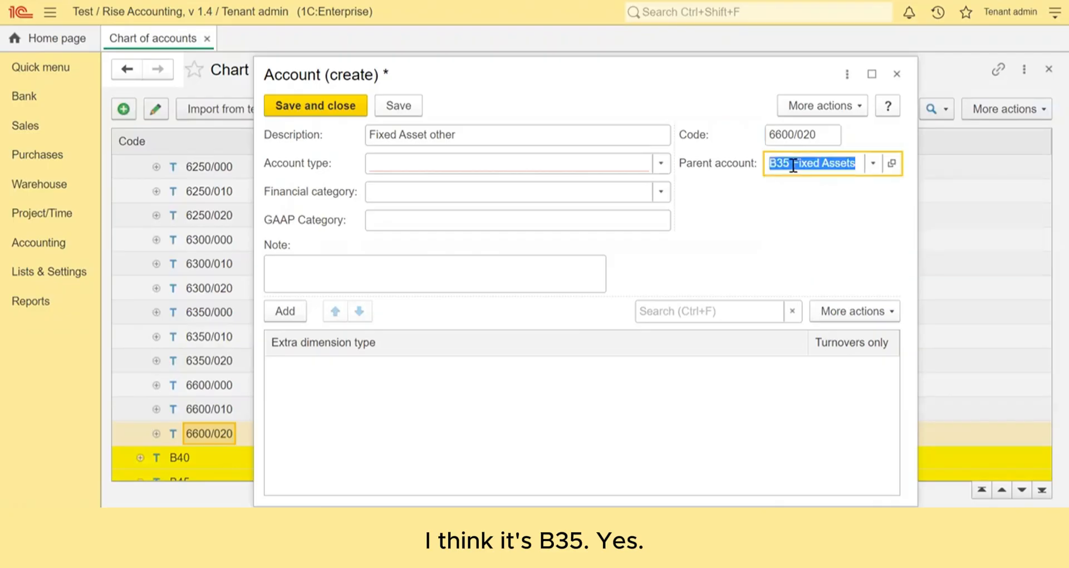
click(461, 165)
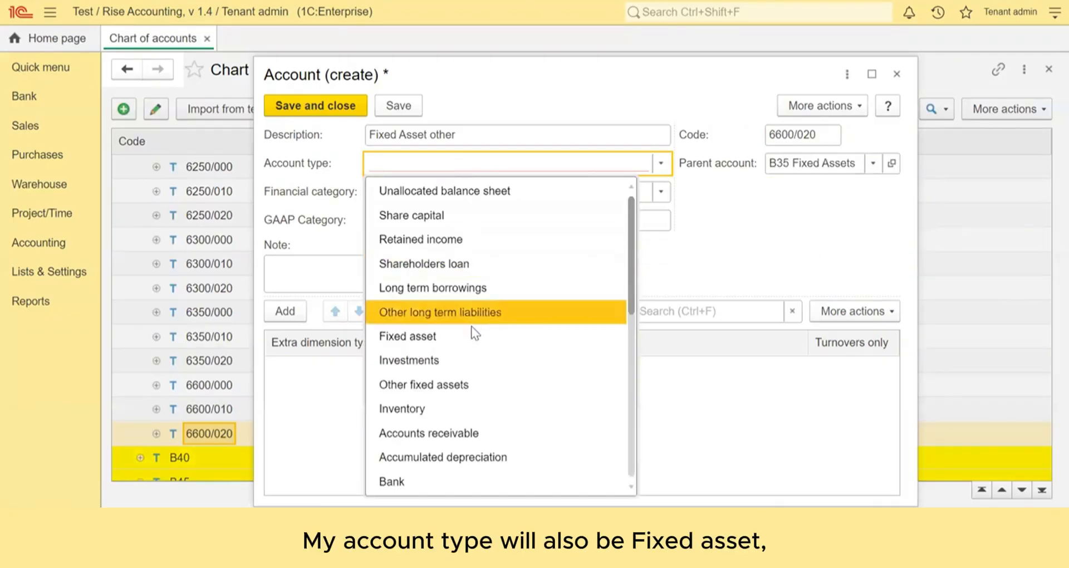
click(431, 336)
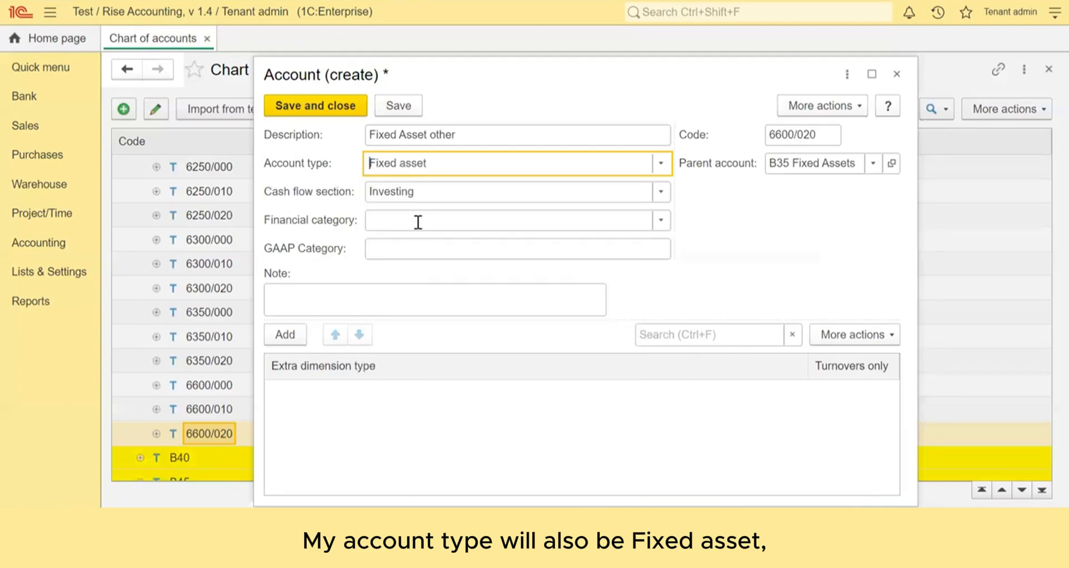
click(395, 223)
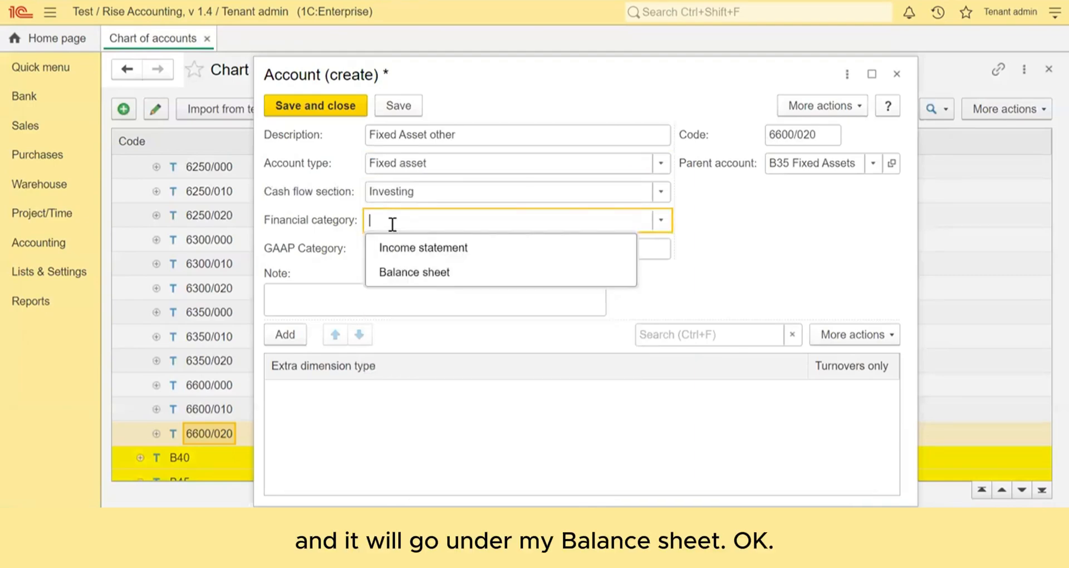
click(416, 273)
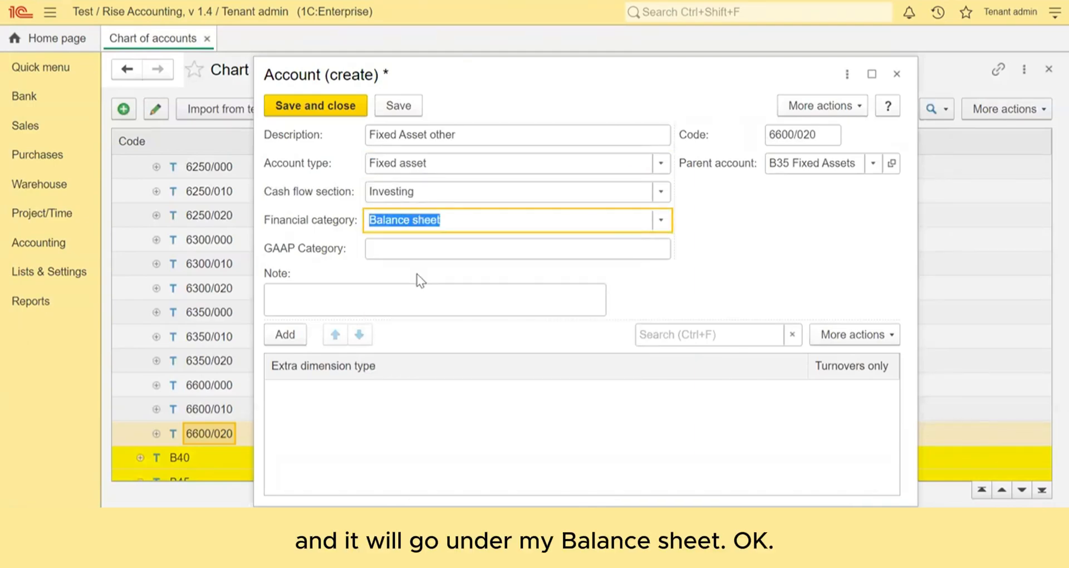
click(475, 310)
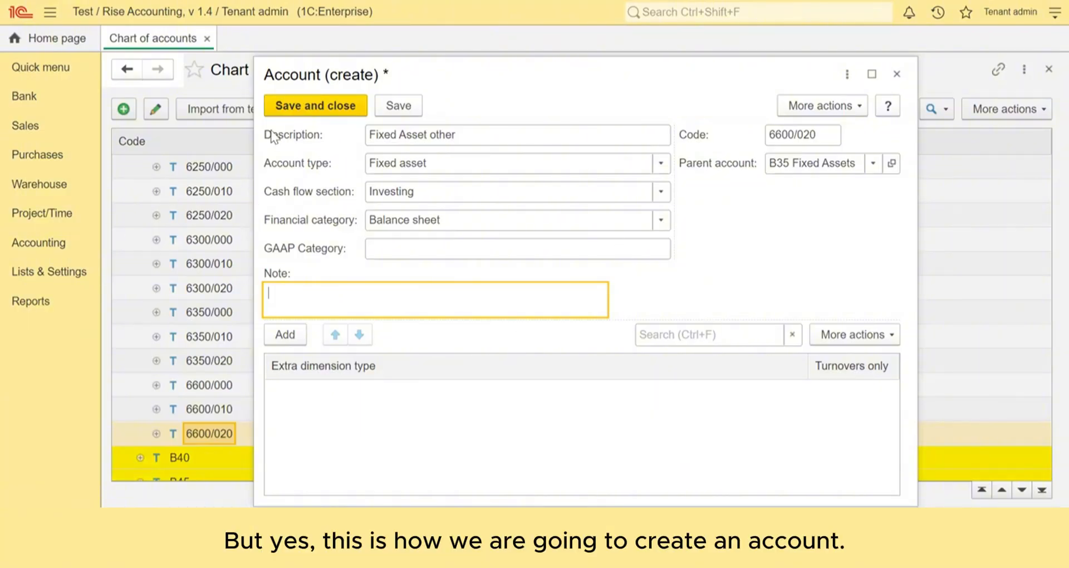
Step: Try to save and close the new account with the code 6600/020
click(301, 109)
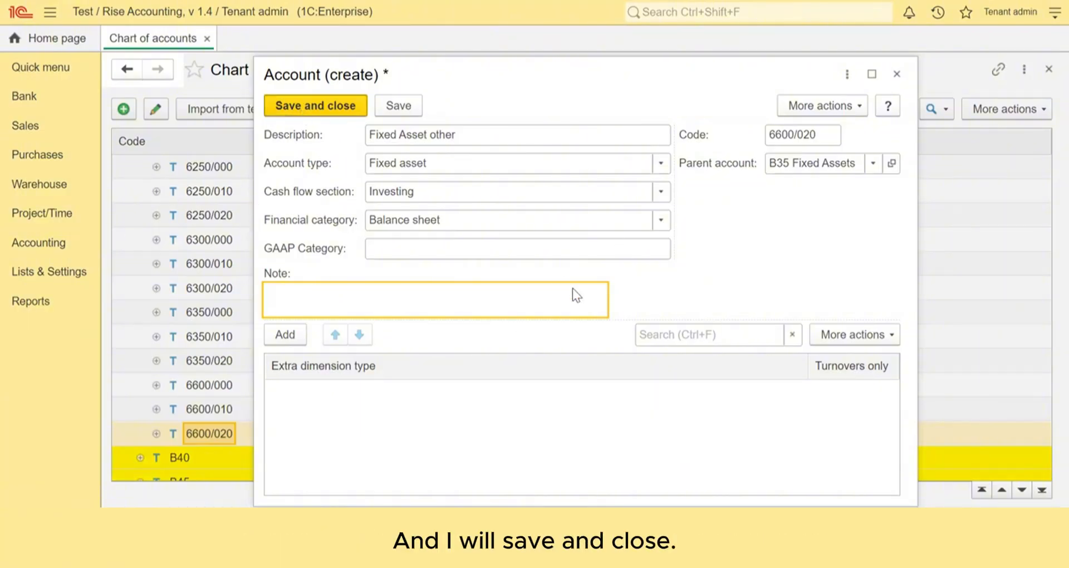
click(638, 299)
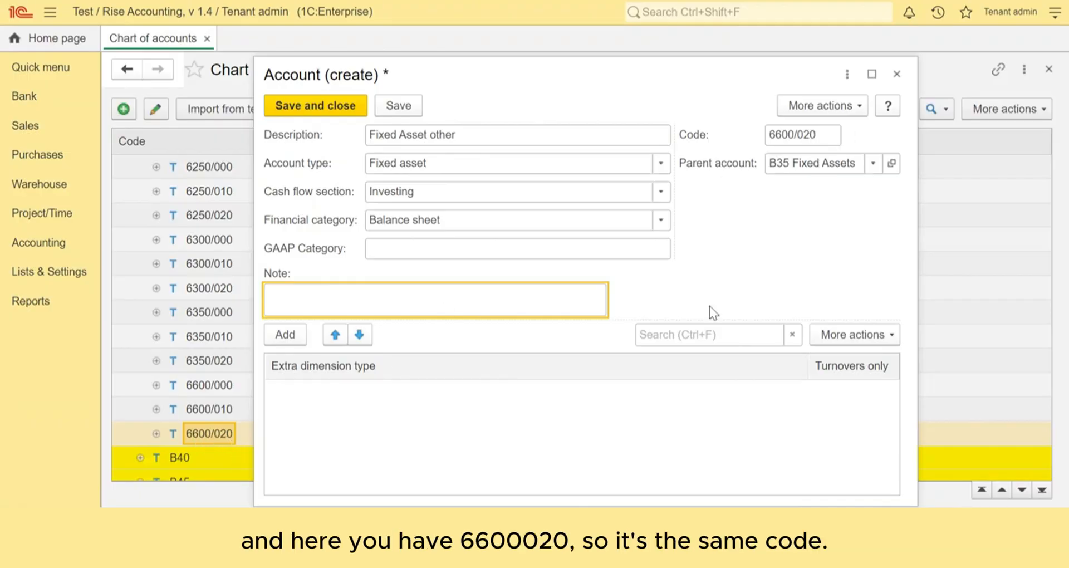
click(288, 112)
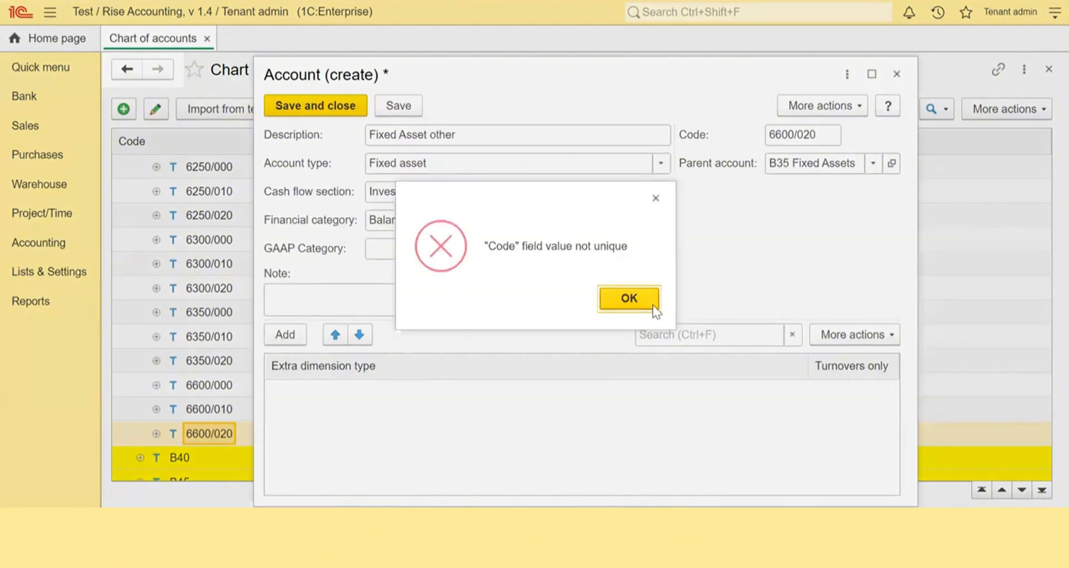
click(648, 296)
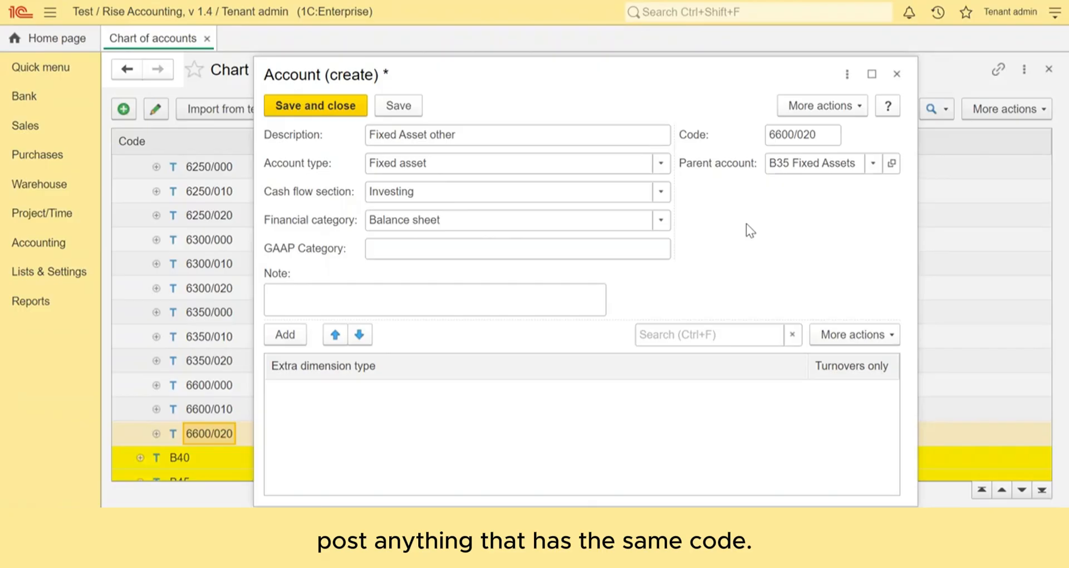
Step: Change the new account's code to 6600/030, then save and close the account
click(812, 136)
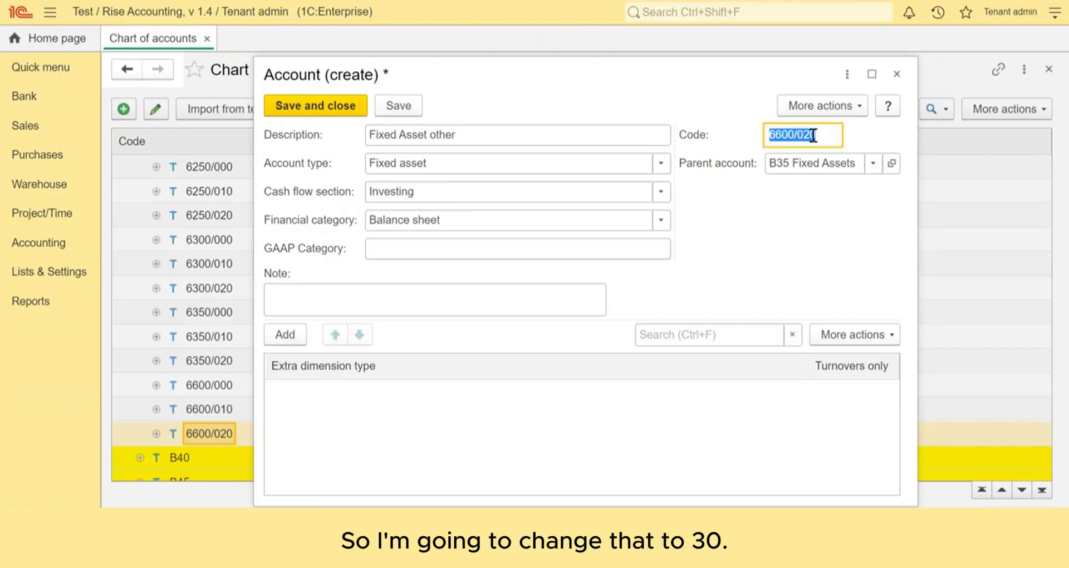
click(812, 135)
key(BackSpace)
key(BackSpace)
text(30)
click(334, 103)
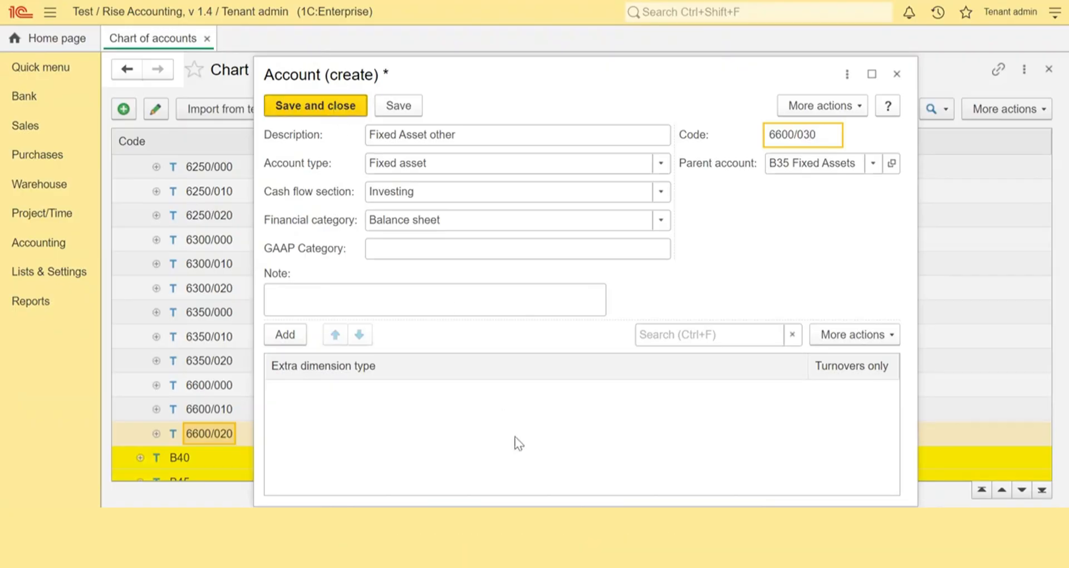